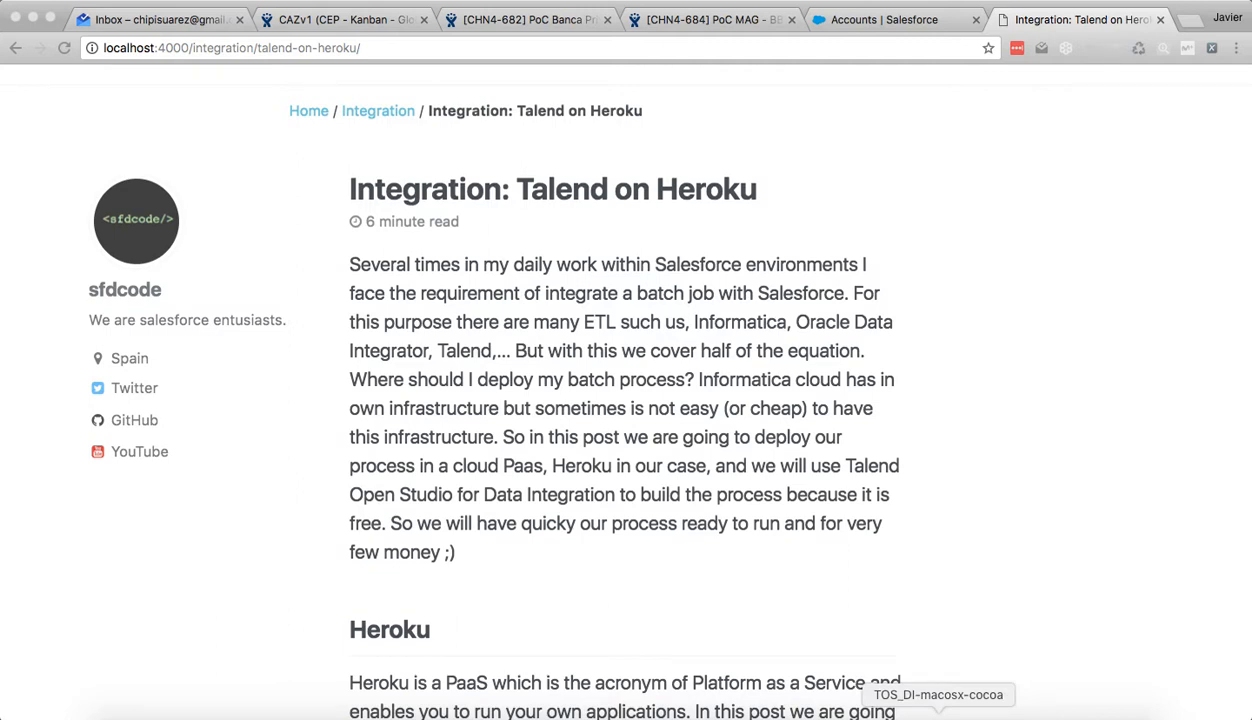
- Switch to Talend Open Studio and inspect the basic settings of the tSalesforceConnection_1 and metadata components in Post_Test_Job
left_click(938, 712)
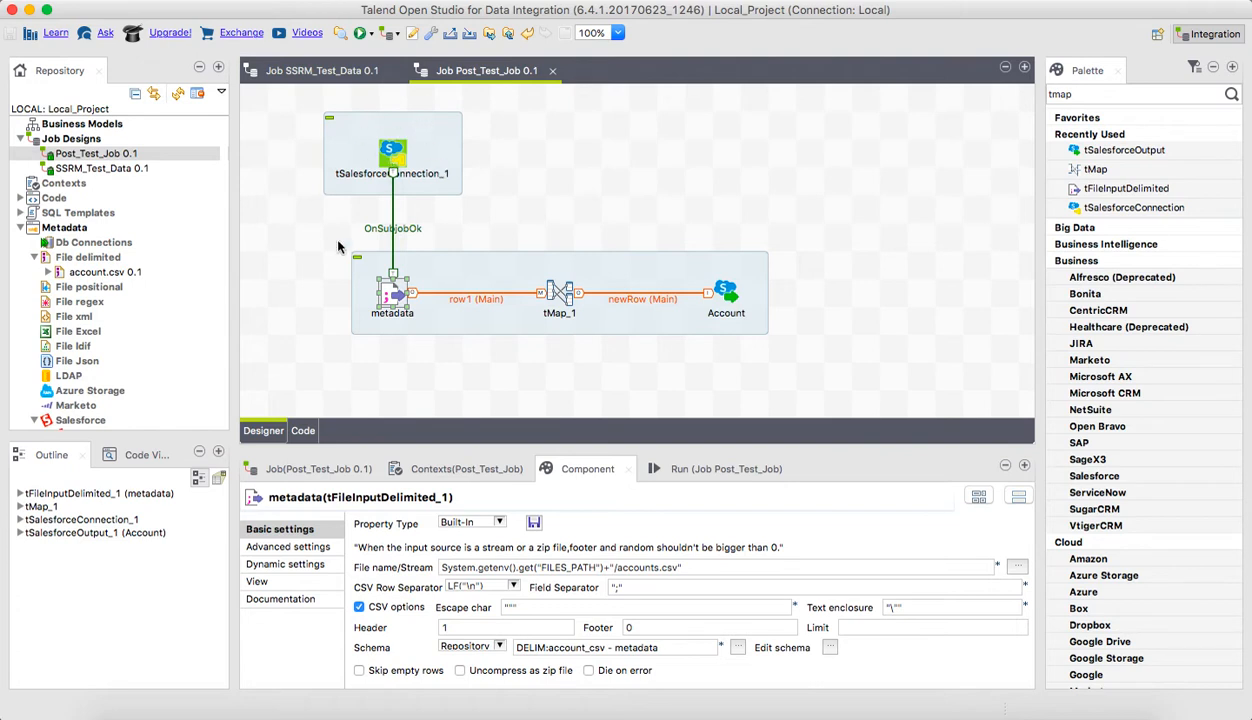
left_click(392, 150)
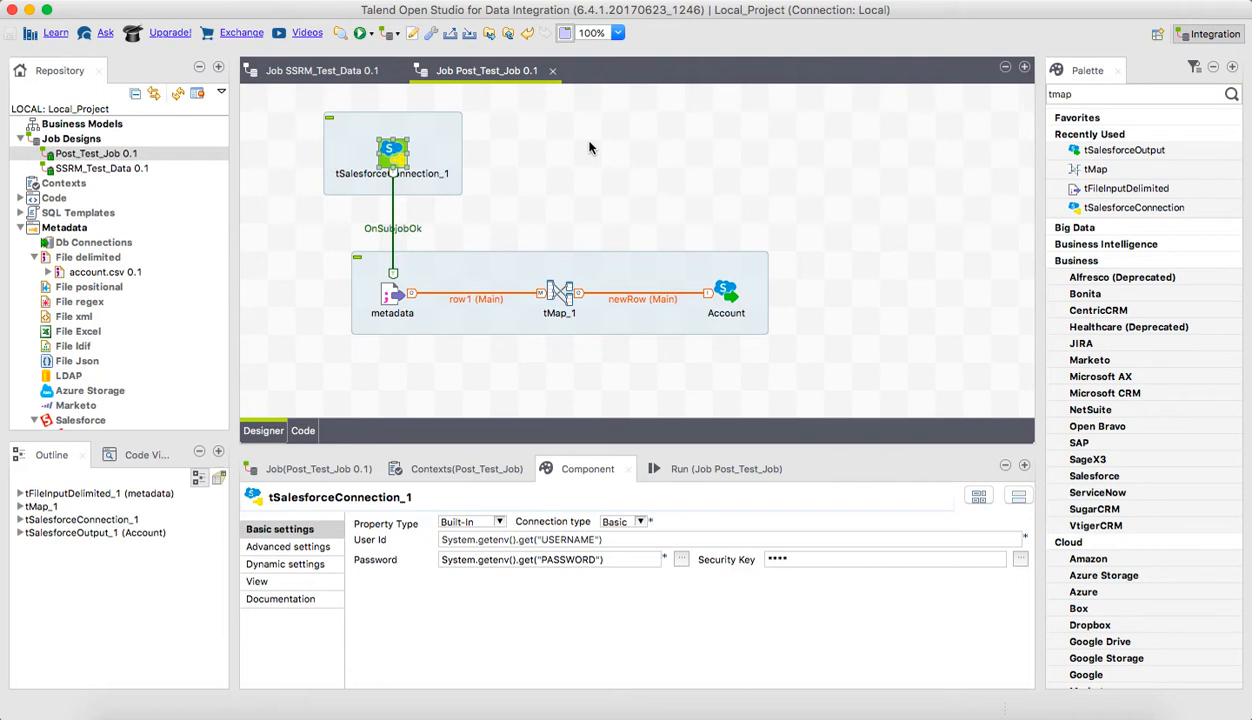
left_click(390, 290)
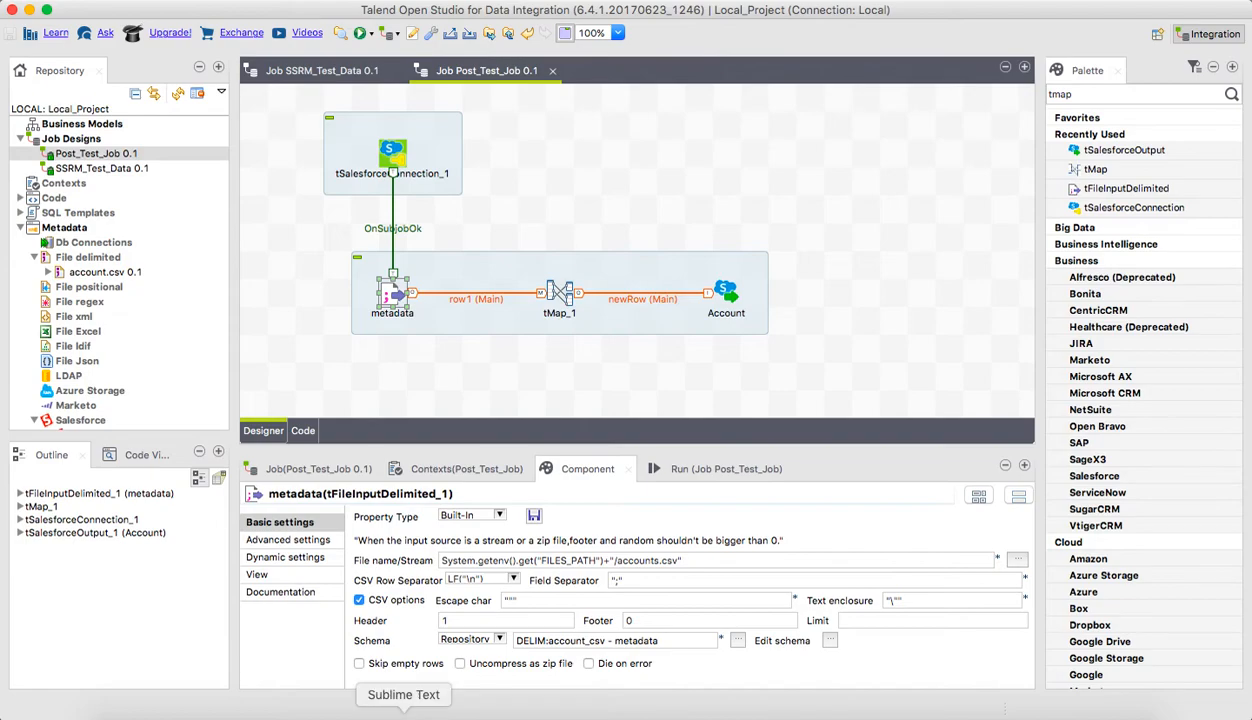
- Switch to Sublime Text and open accounts.csv from the resources folder to view the input data
left_click(403, 712)
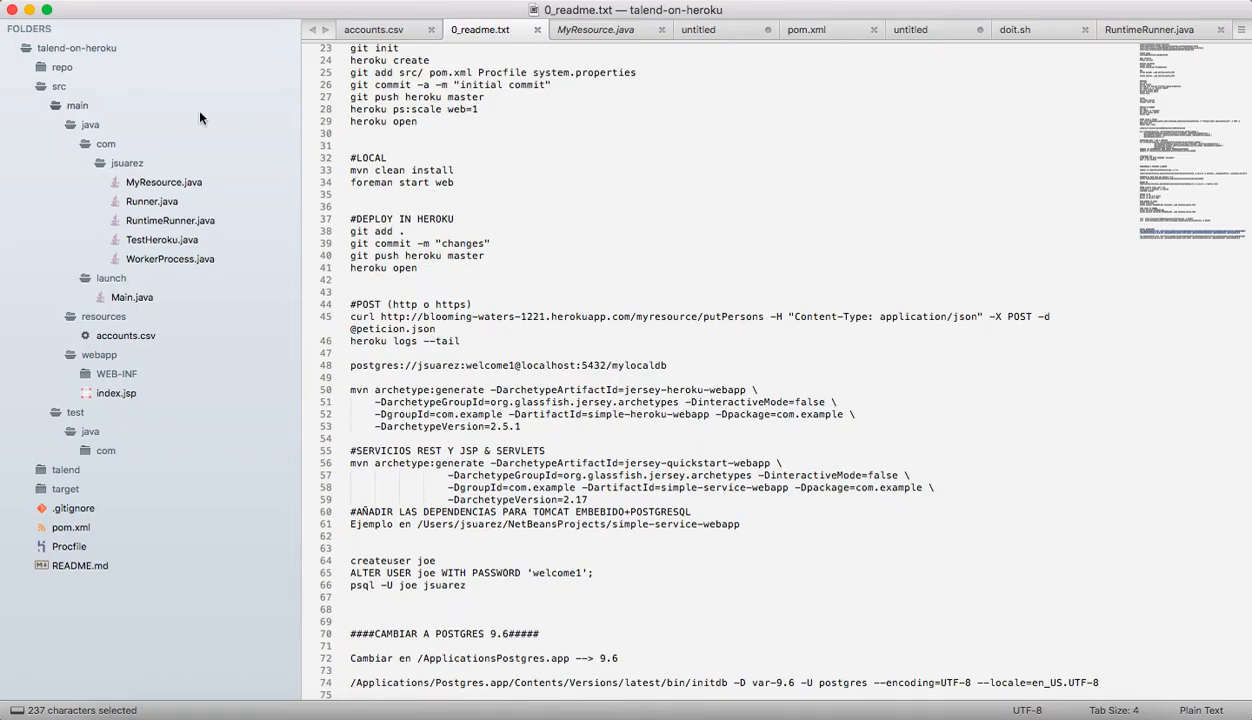
left_click(118, 335)
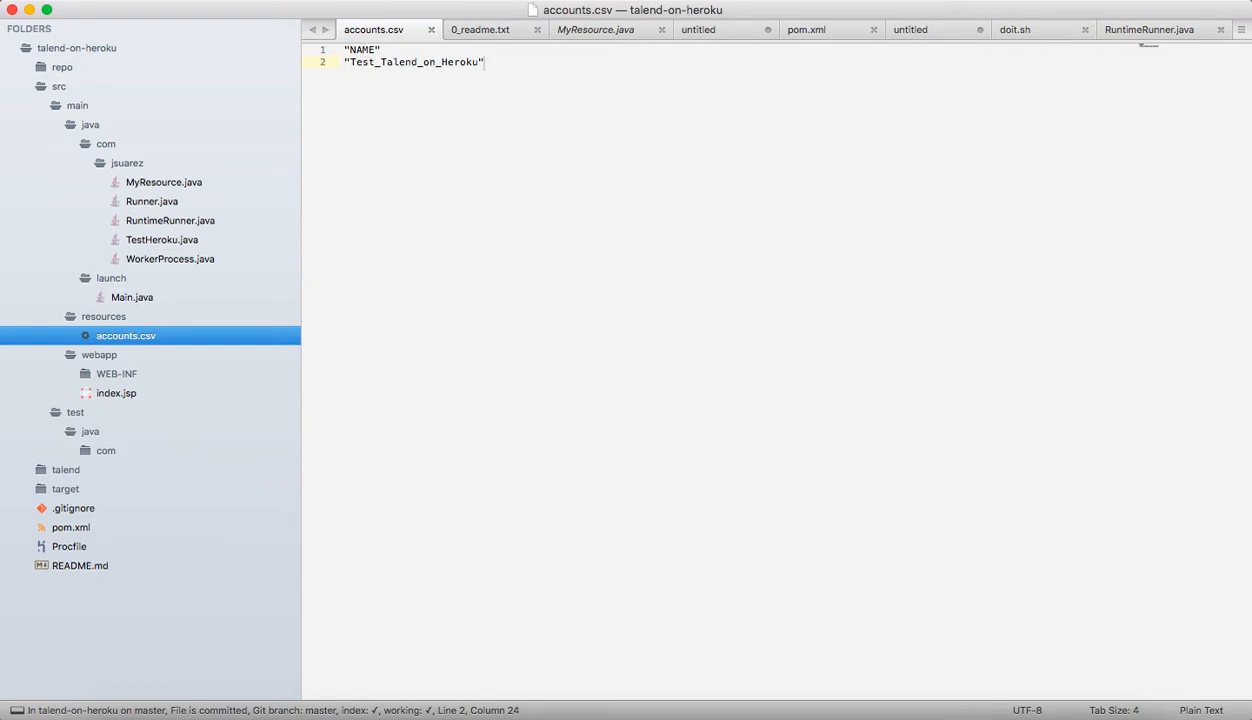
- Return to Talend Open Studio, review the build types for Post_Test_Job with Standalone Job selected, and cancel the build
key("super+Tab")
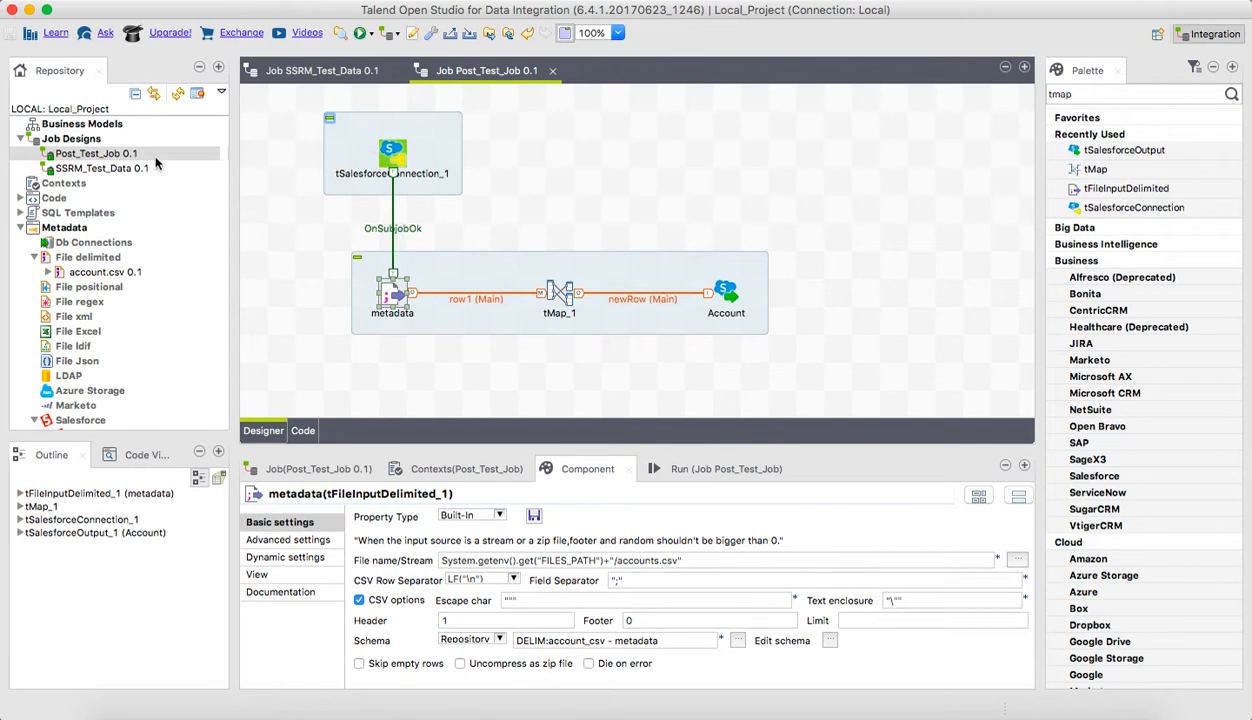
right_click(96, 156)
left_click(157, 308)
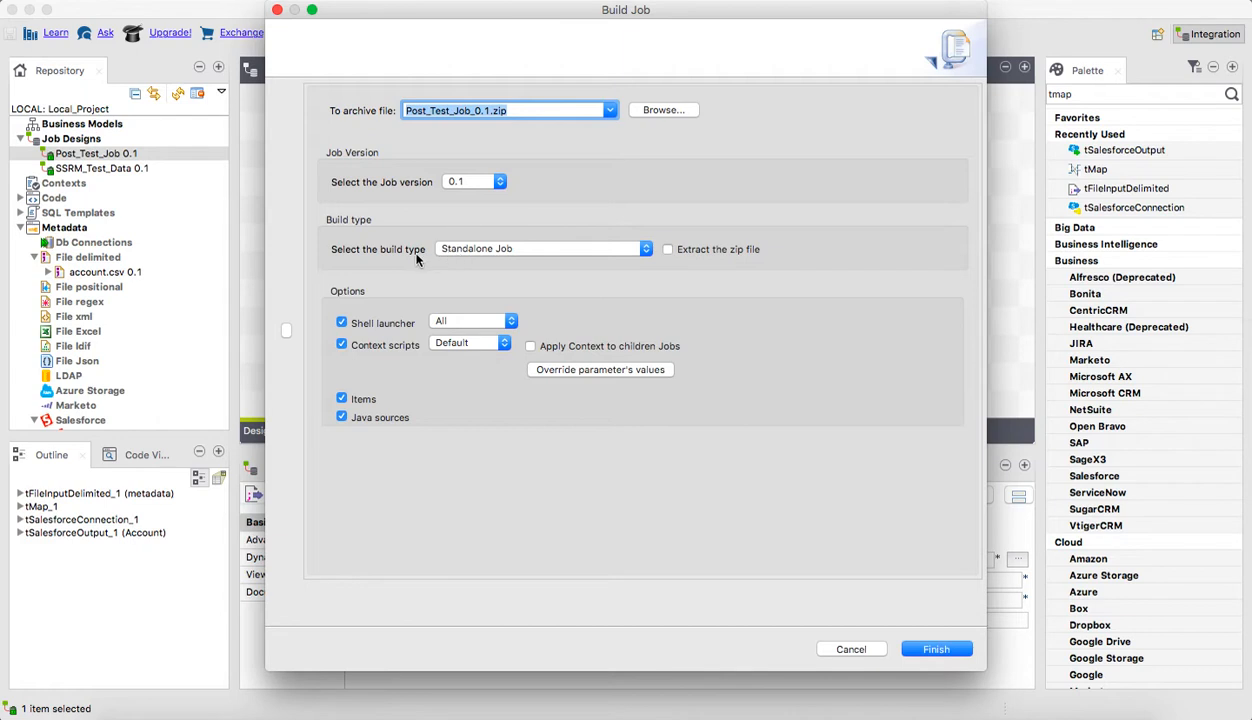
left_click(490, 251)
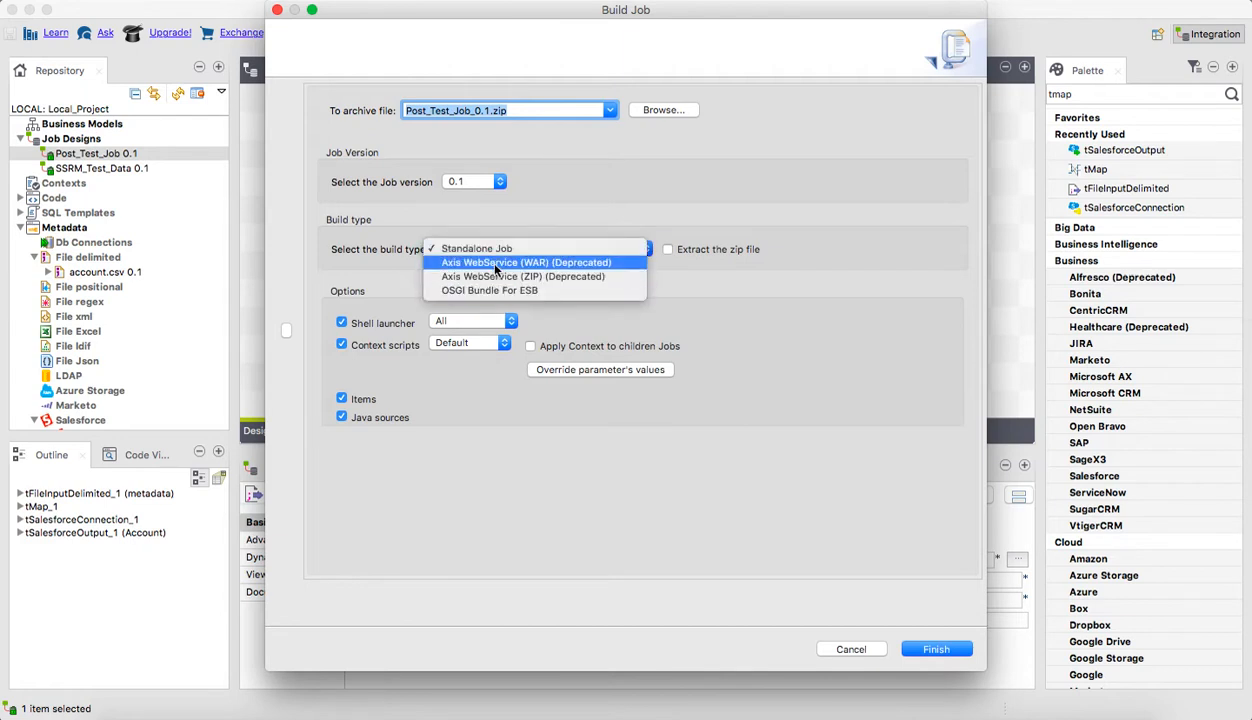
left_click(476, 250)
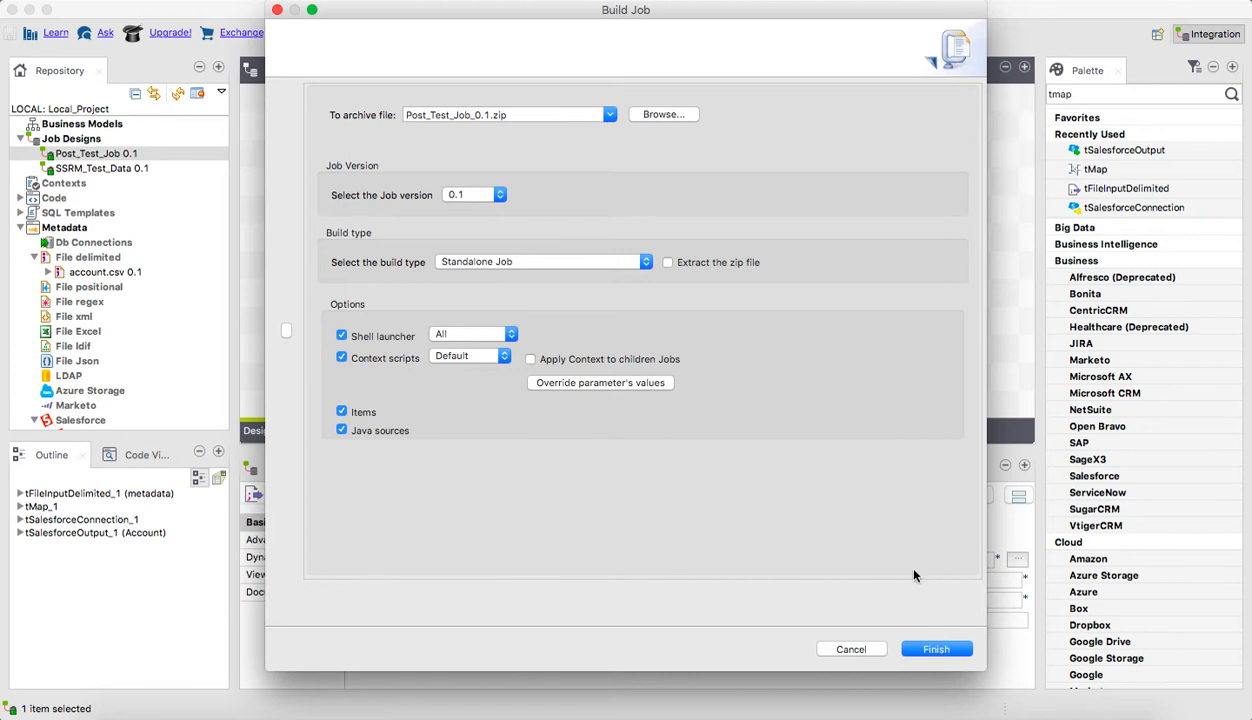
left_click(851, 650)
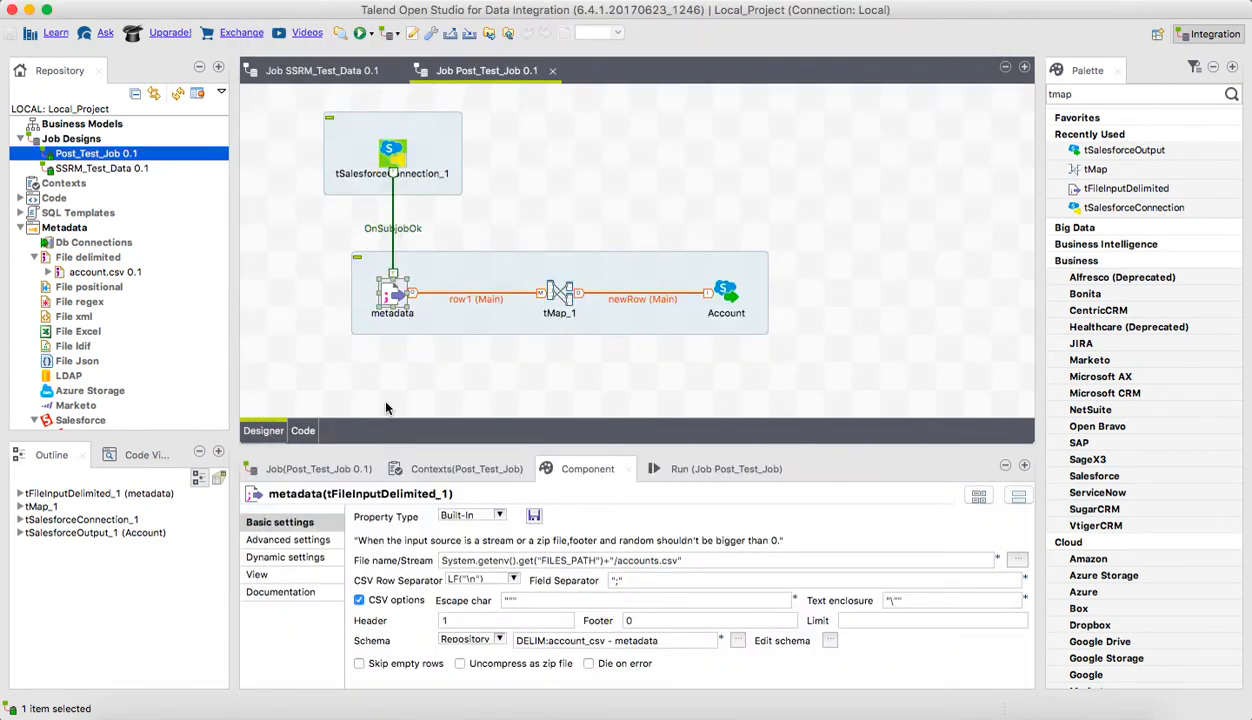
- Switch to Finder and examine the contents of the lib and Post_Test_Job folders inside the talend folder
left_click(117, 716)
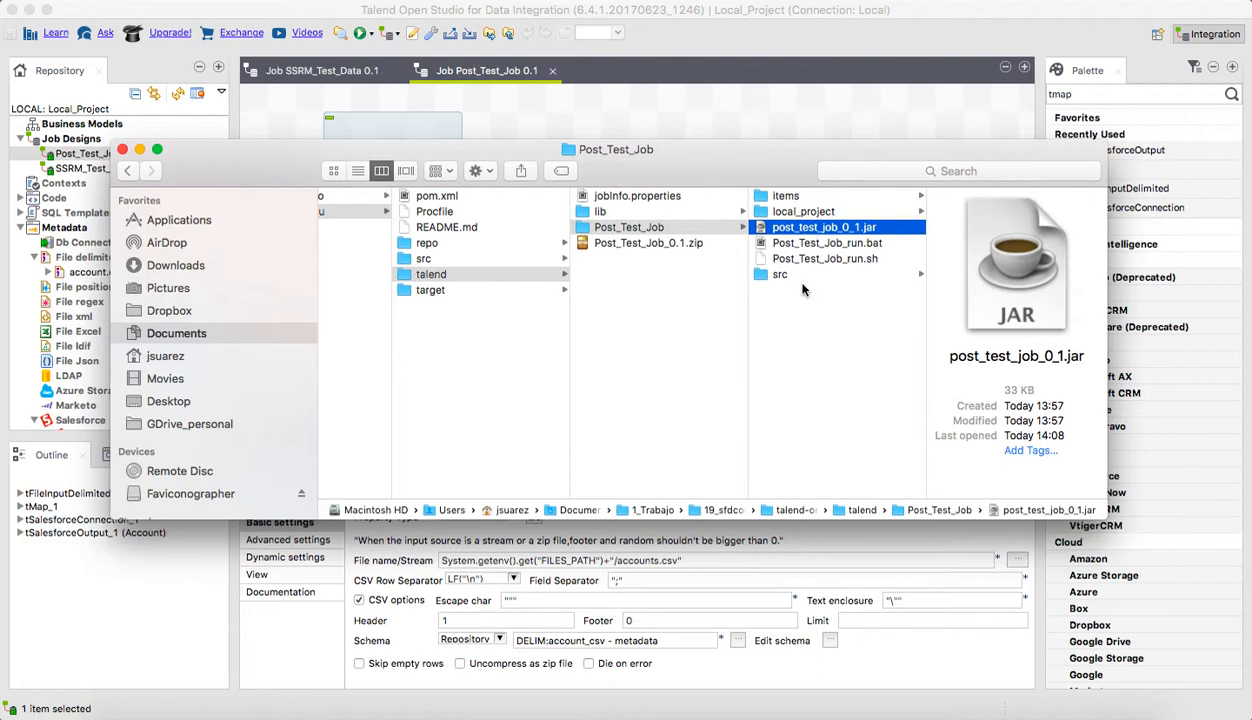
left_click(598, 213)
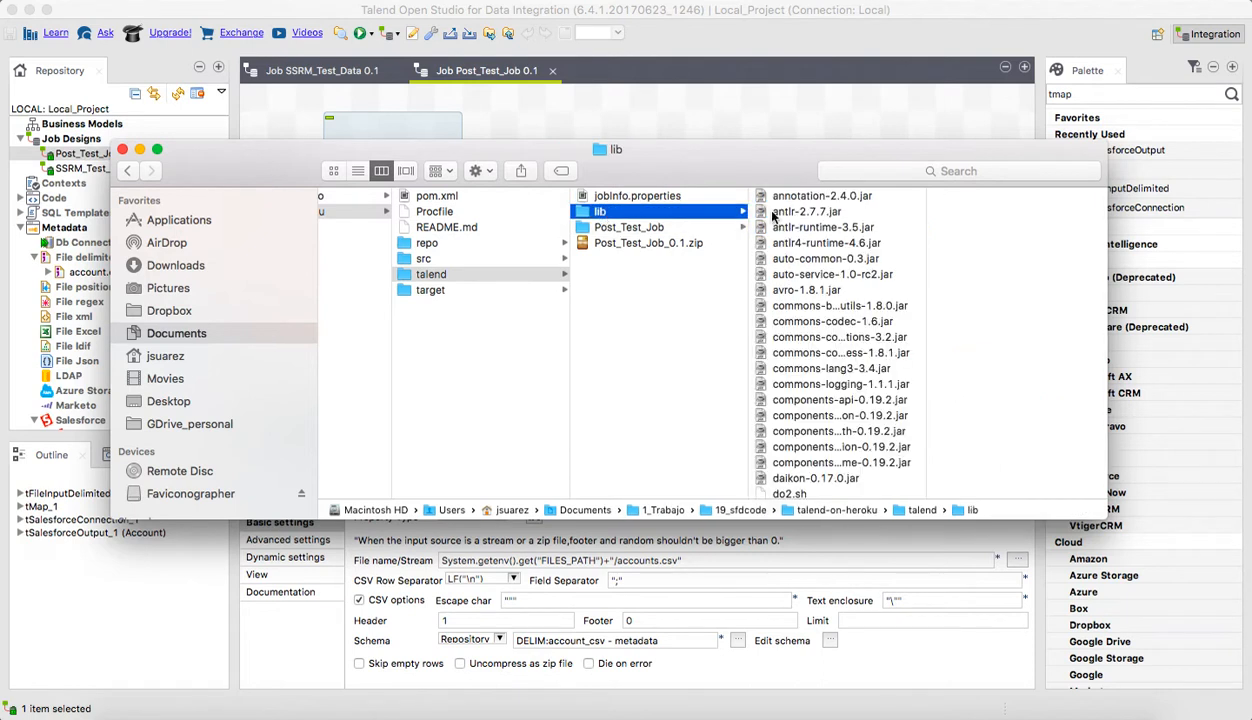
scroll(815, 337, "down", 8)
scroll(815, 337, "up", 5)
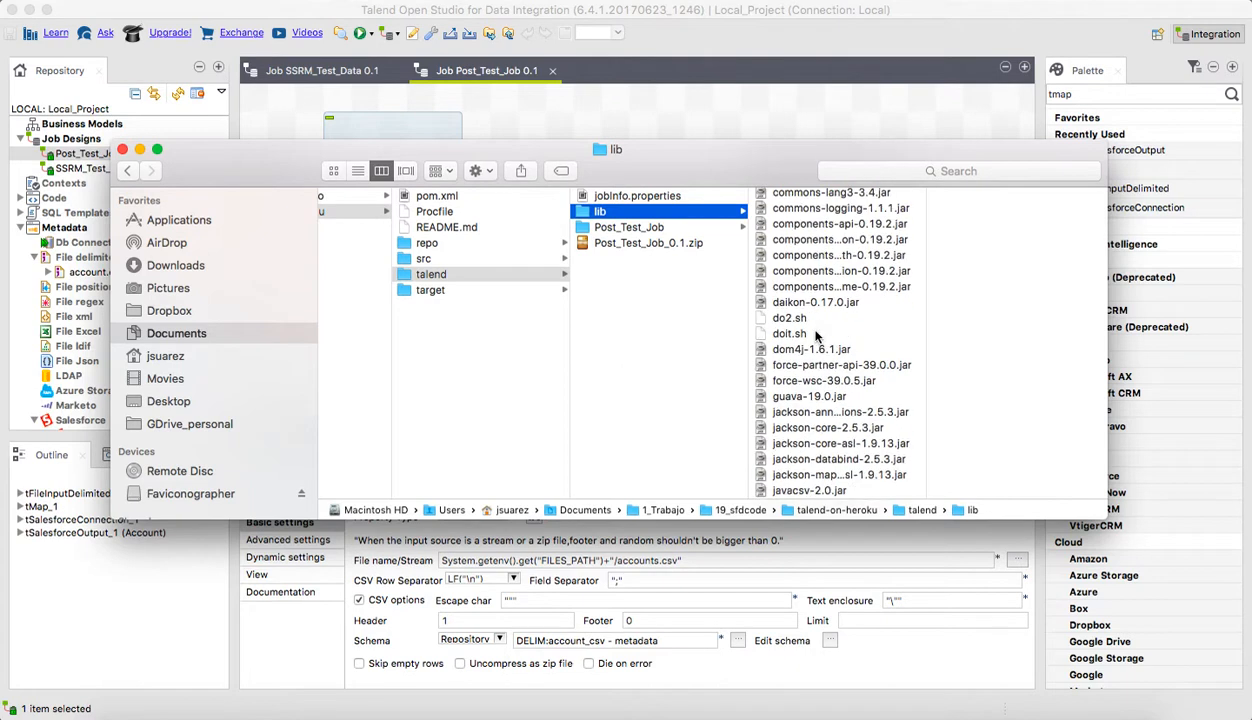
left_click(604, 228)
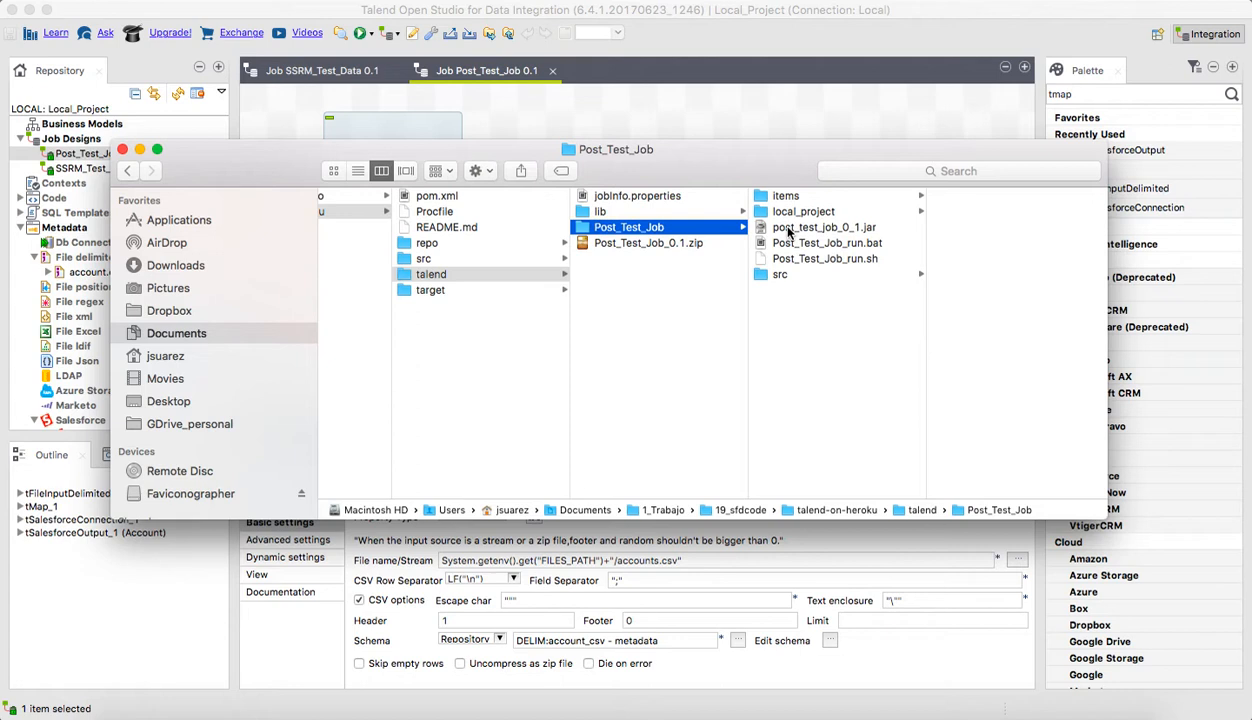
- Switch to Sublime Text, open the Procfile and enlarge the editor text to read its web and worker entries
left_click(403, 716)
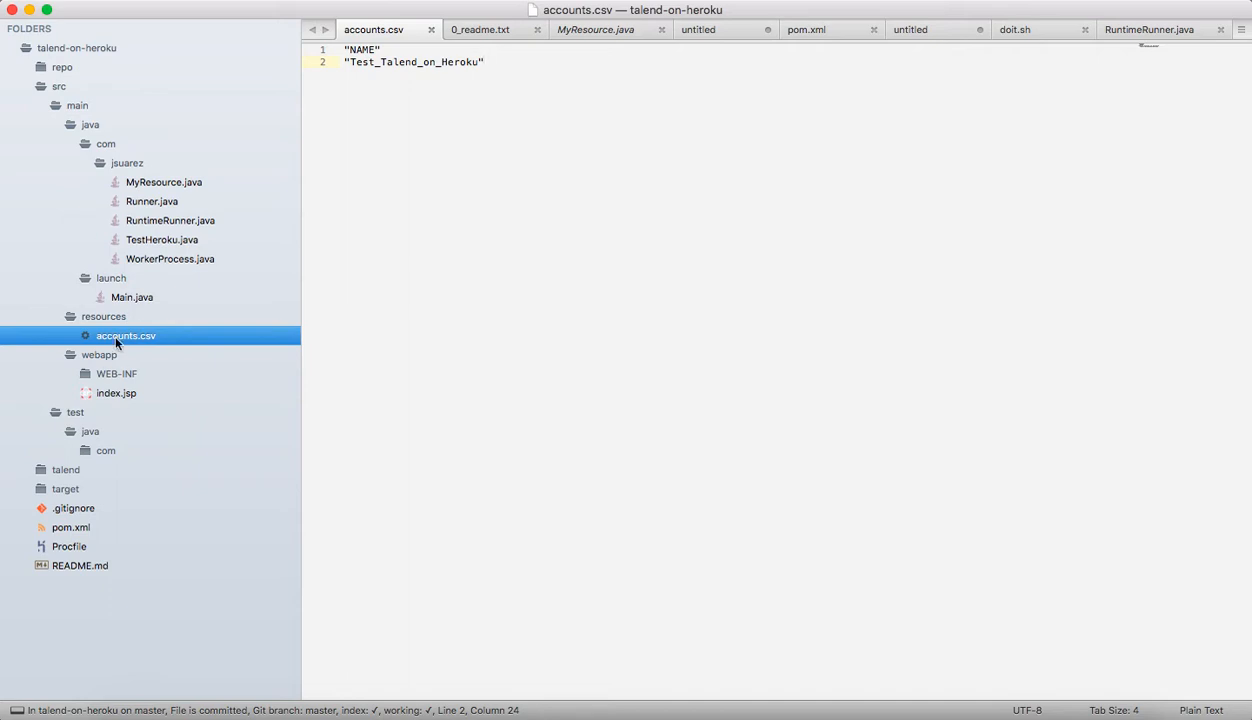
left_click(70, 546)
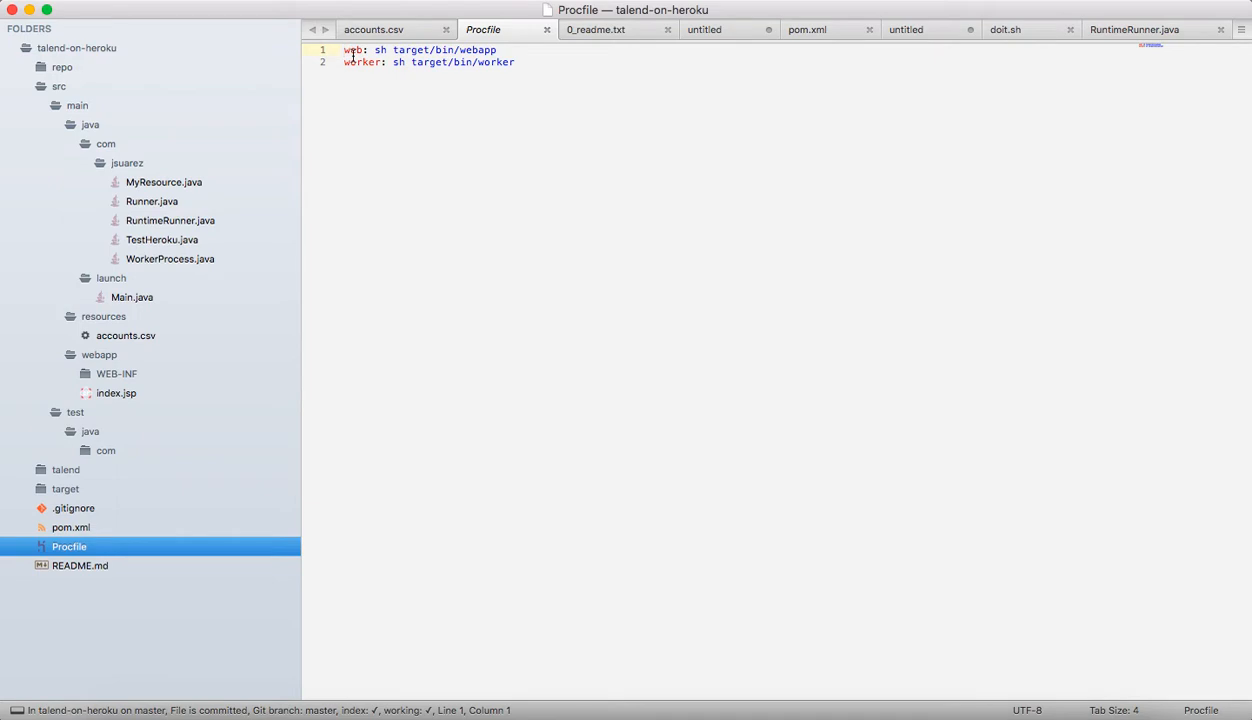
key("super+plus")
key("super+plus")
key("super+plus")
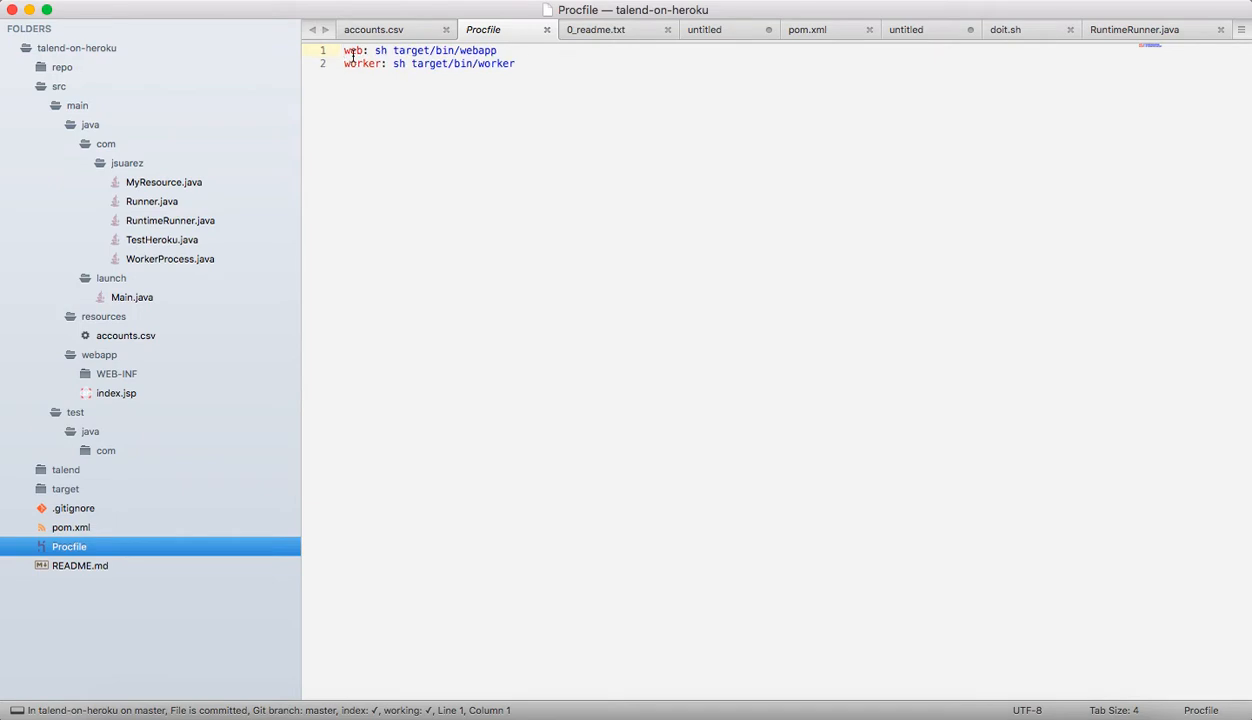
key("super+plus")
key("super+plus")
key("super+plus")
key("super+plus")
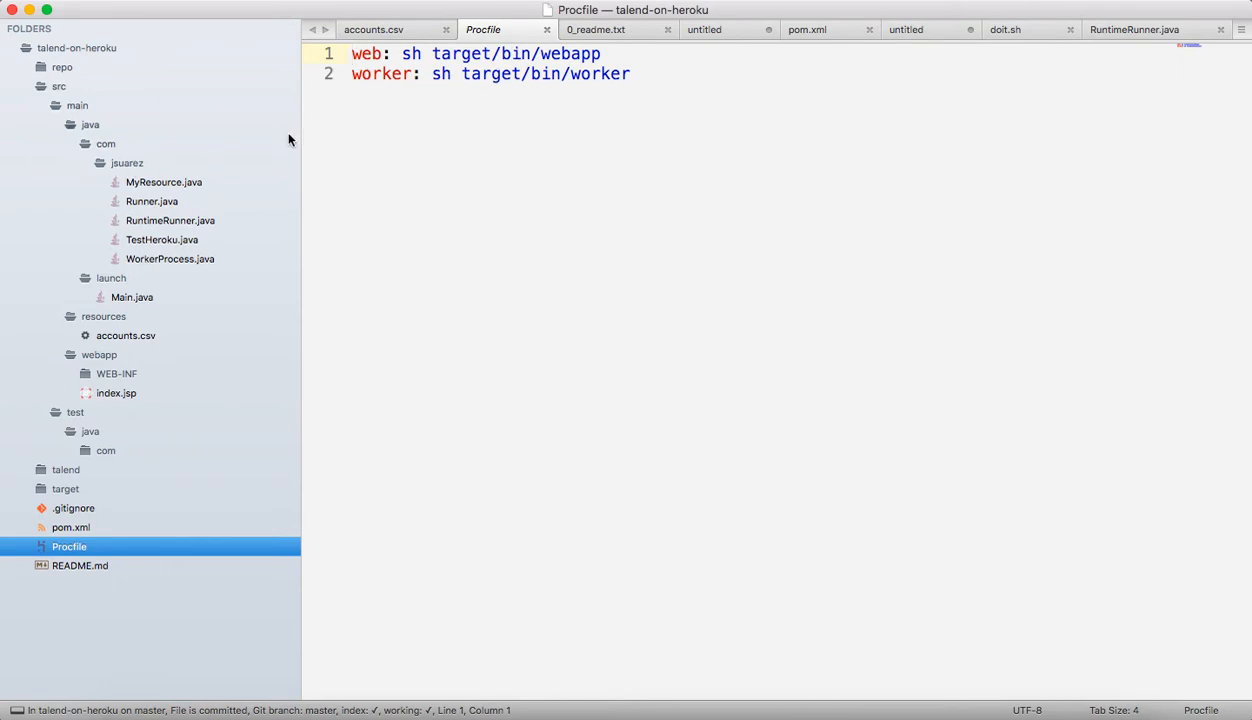
- Open MyResource.java and review the getIt() method that publishes a message to the CloudAMQP queue
left_click(157, 184)
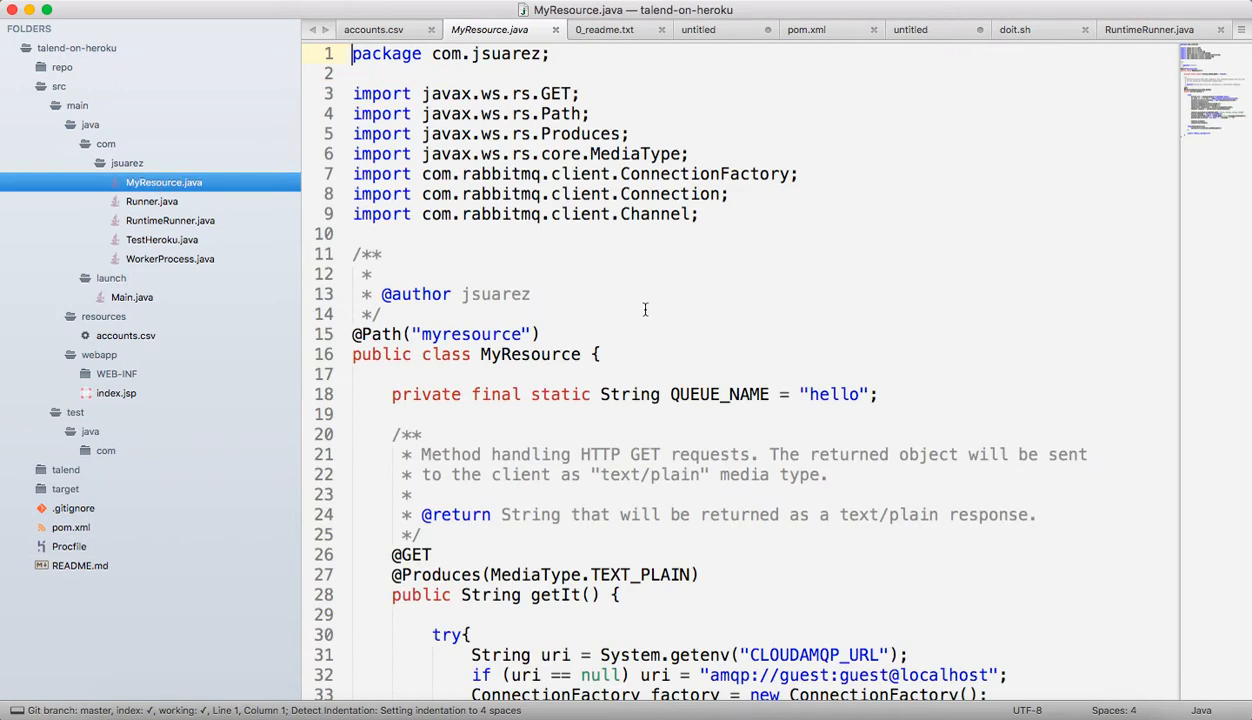
scroll(642, 308, "down", 3)
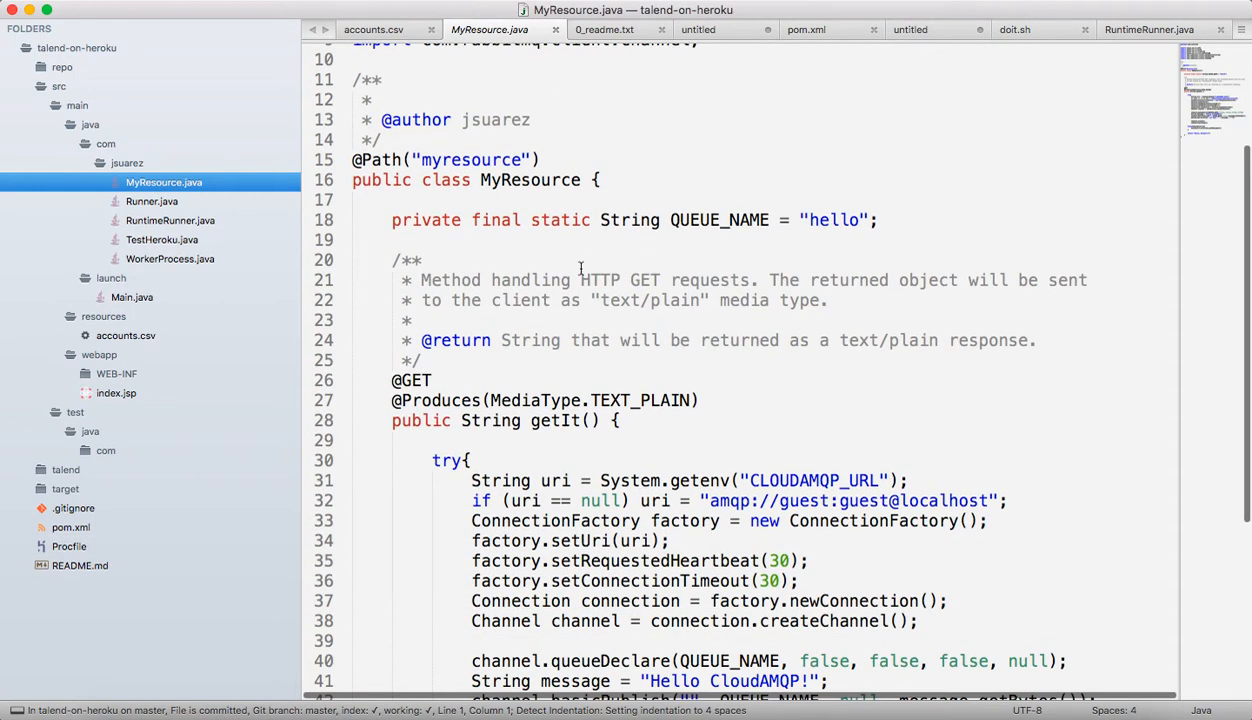
scroll(530, 155, "down", 5)
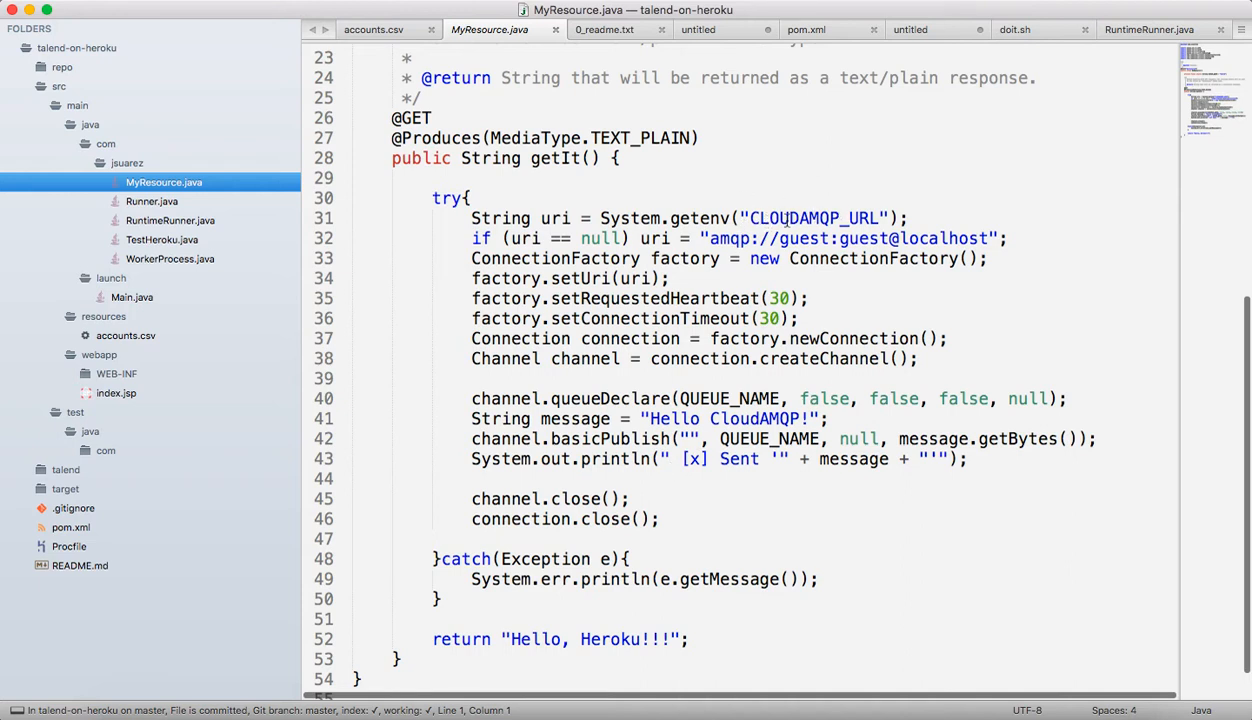
scroll(630, 207, "up", 3)
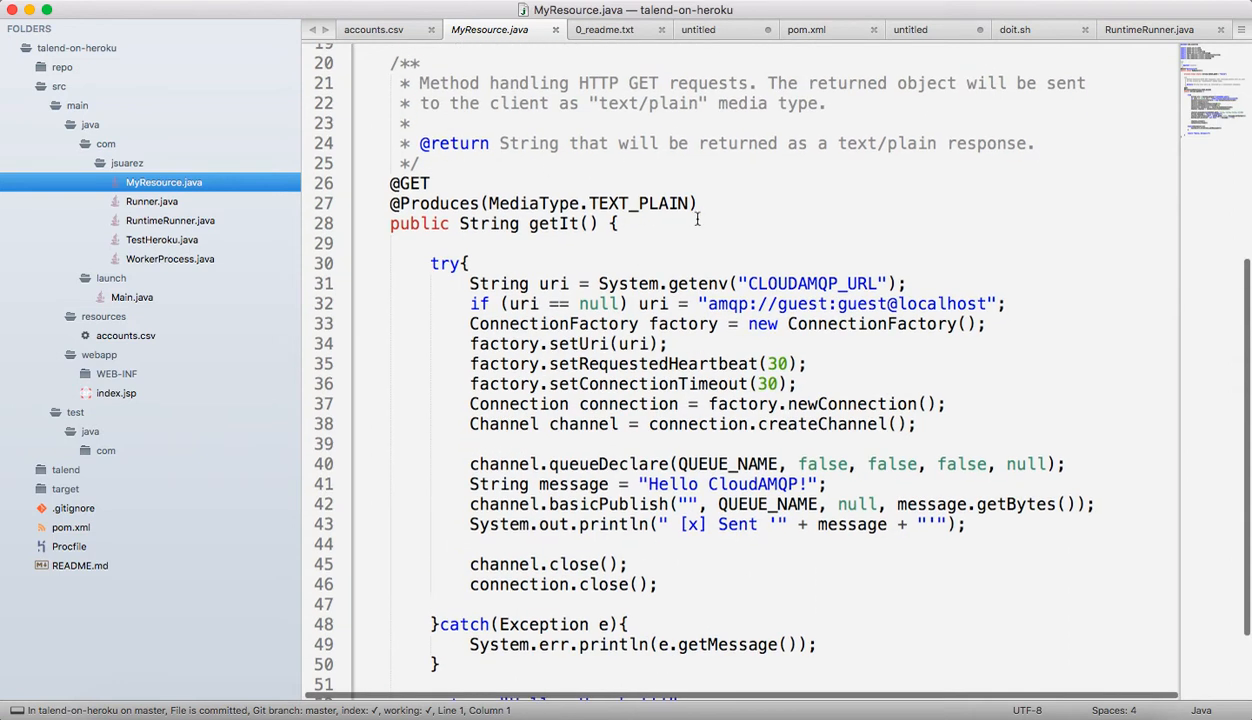
scroll(697, 218, "down", 4)
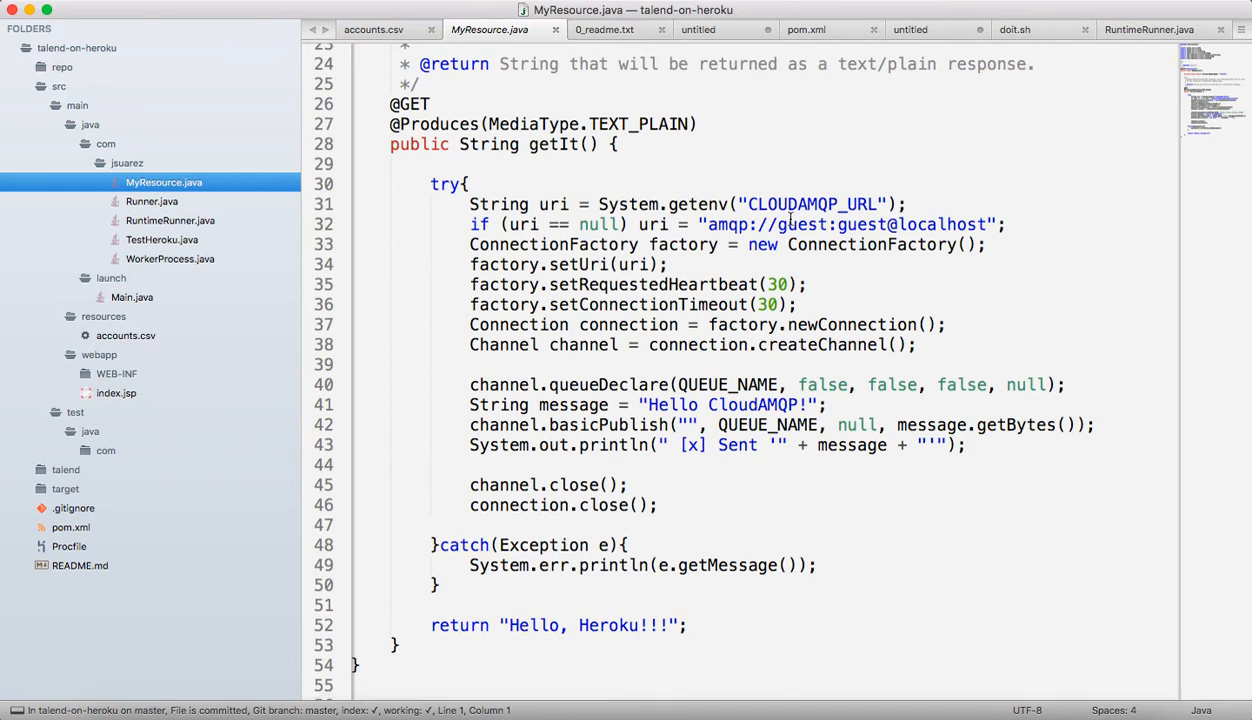
- Open WorkerProcess.java and highlight the TestHeroku.main(args) call inside the message-consuming loop
left_click(157, 262)
scroll(827, 338, "down", 3)
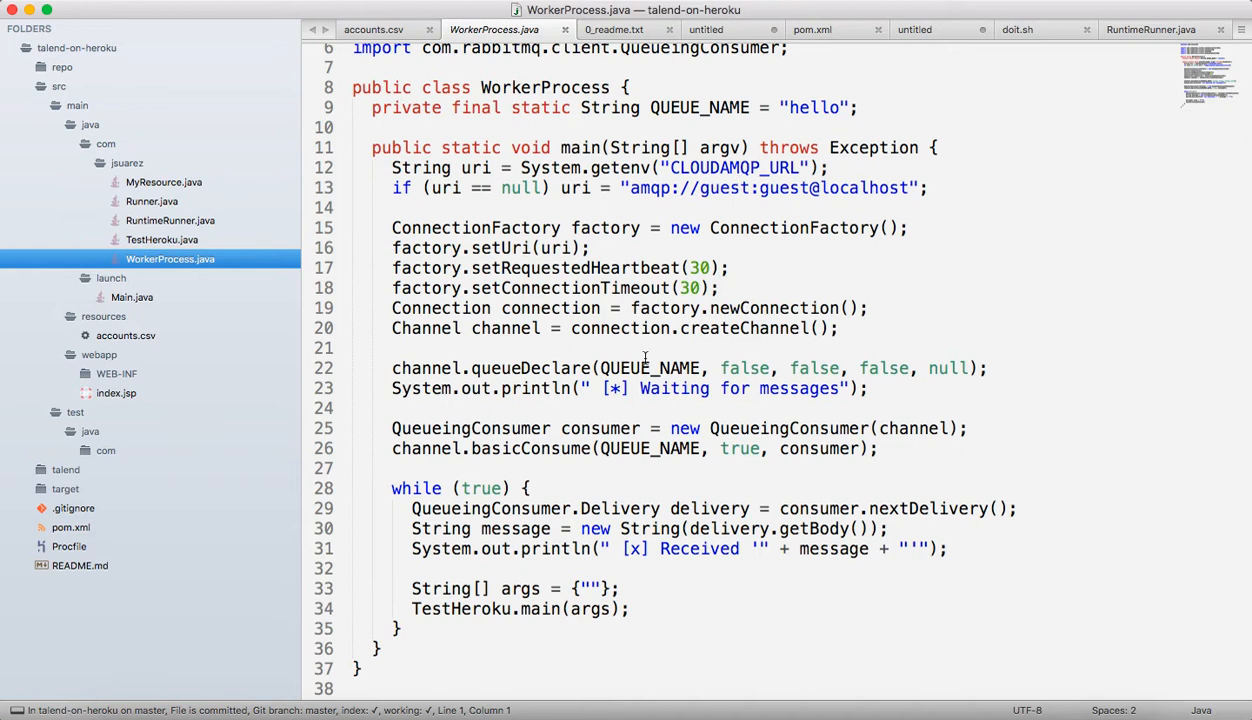
left_click_drag(441, 610, 604, 612)
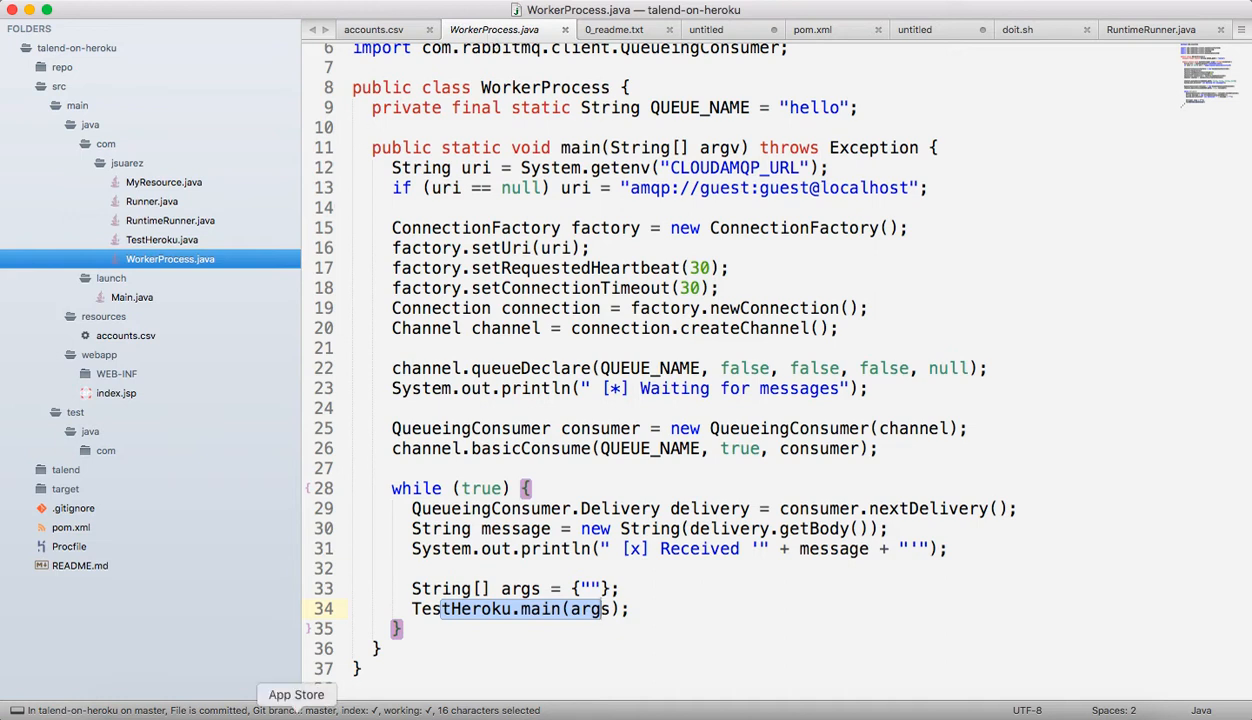
- Switch to Salesforce in Chrome and display the All Accounts list view
left_click(189, 714)
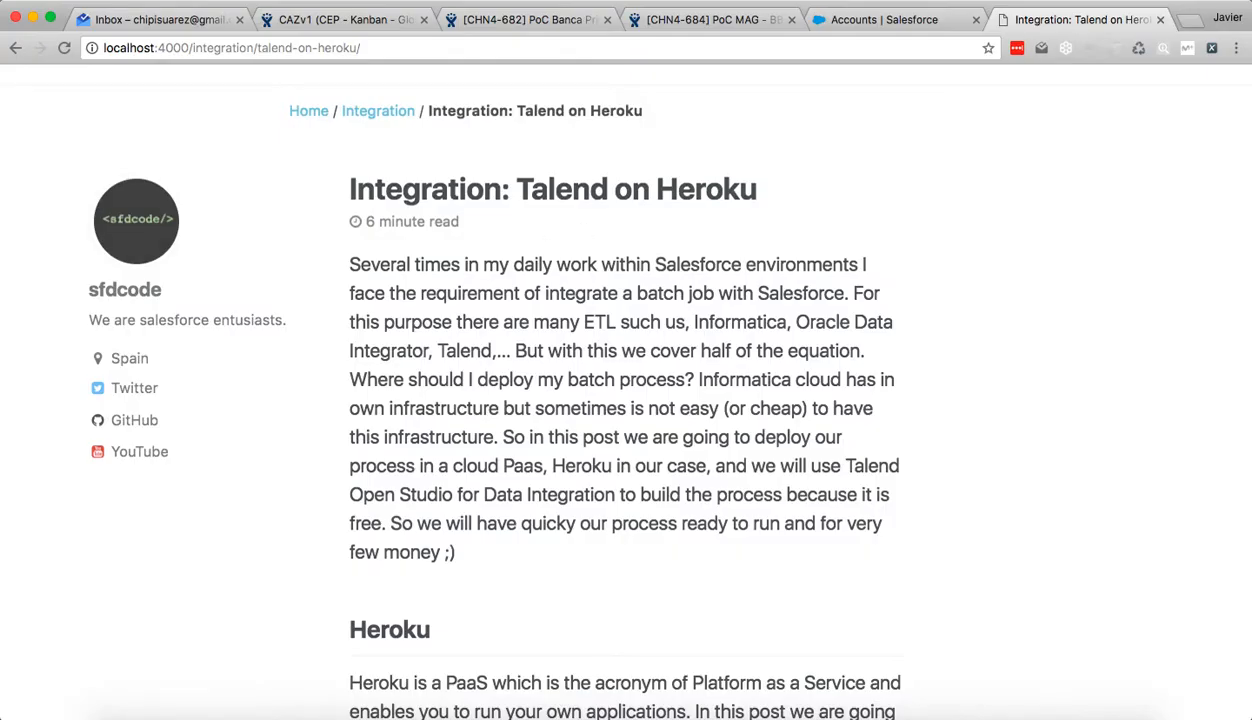
left_click(856, 22)
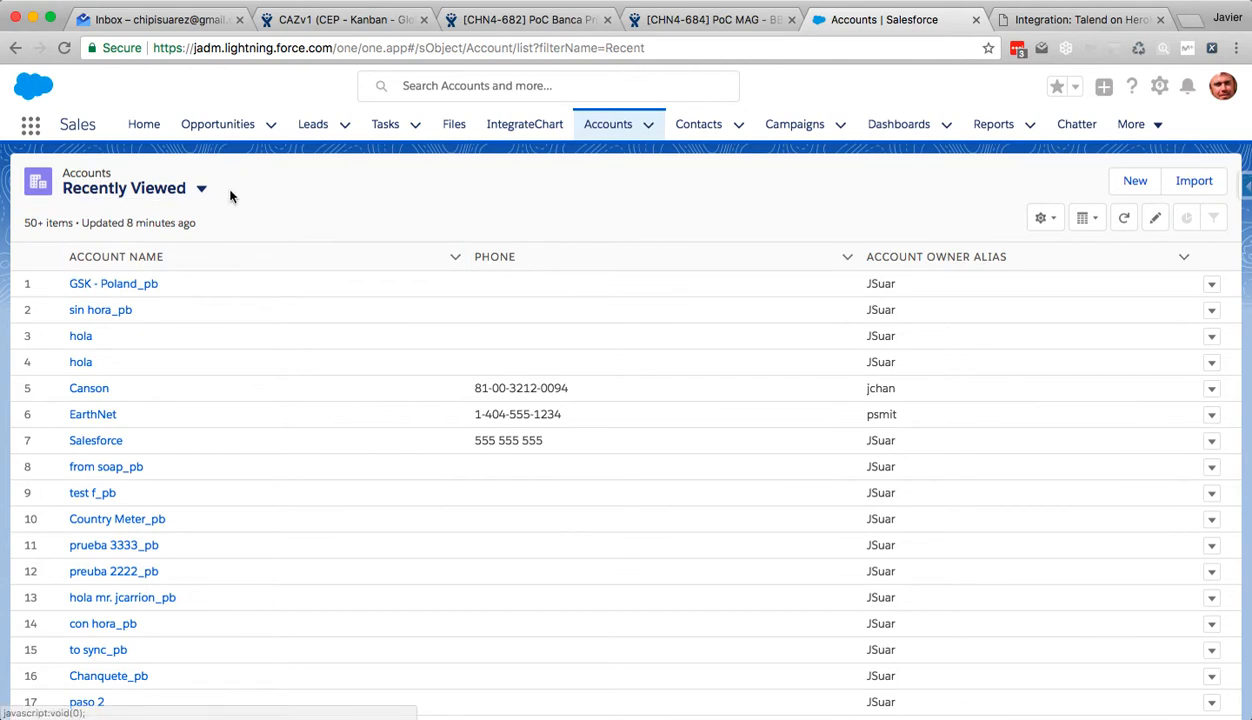
left_click(201, 189)
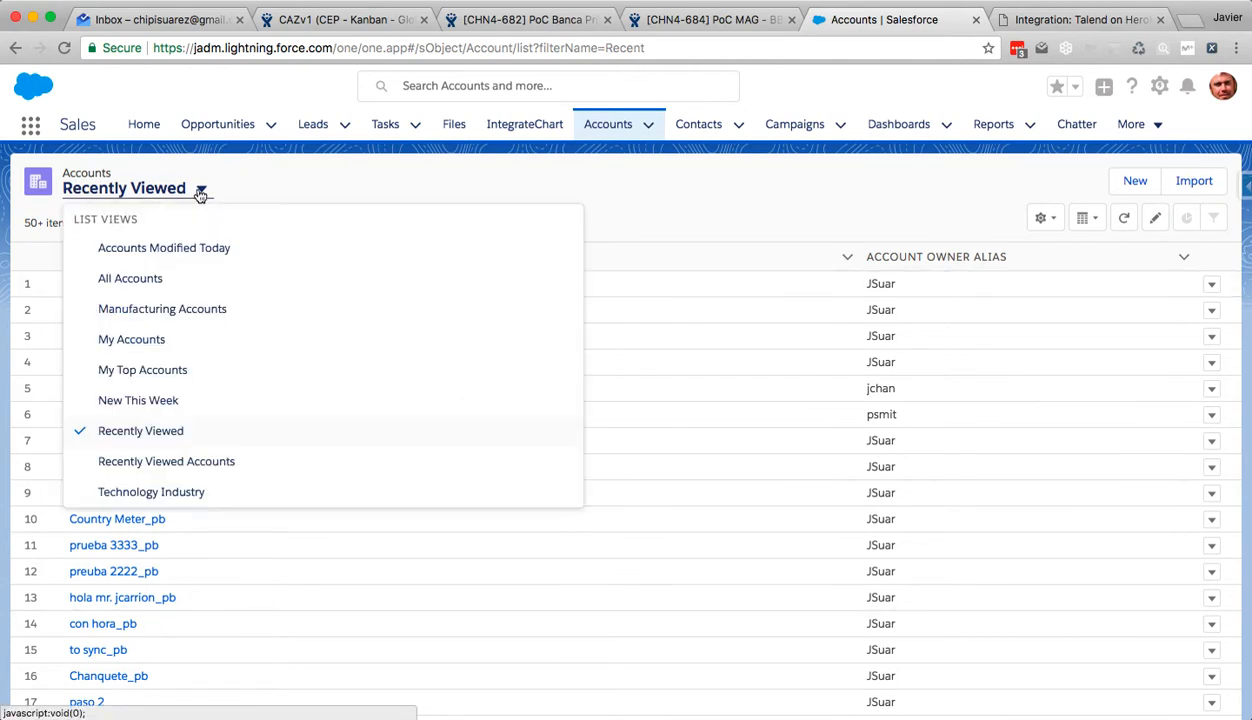
left_click(123, 279)
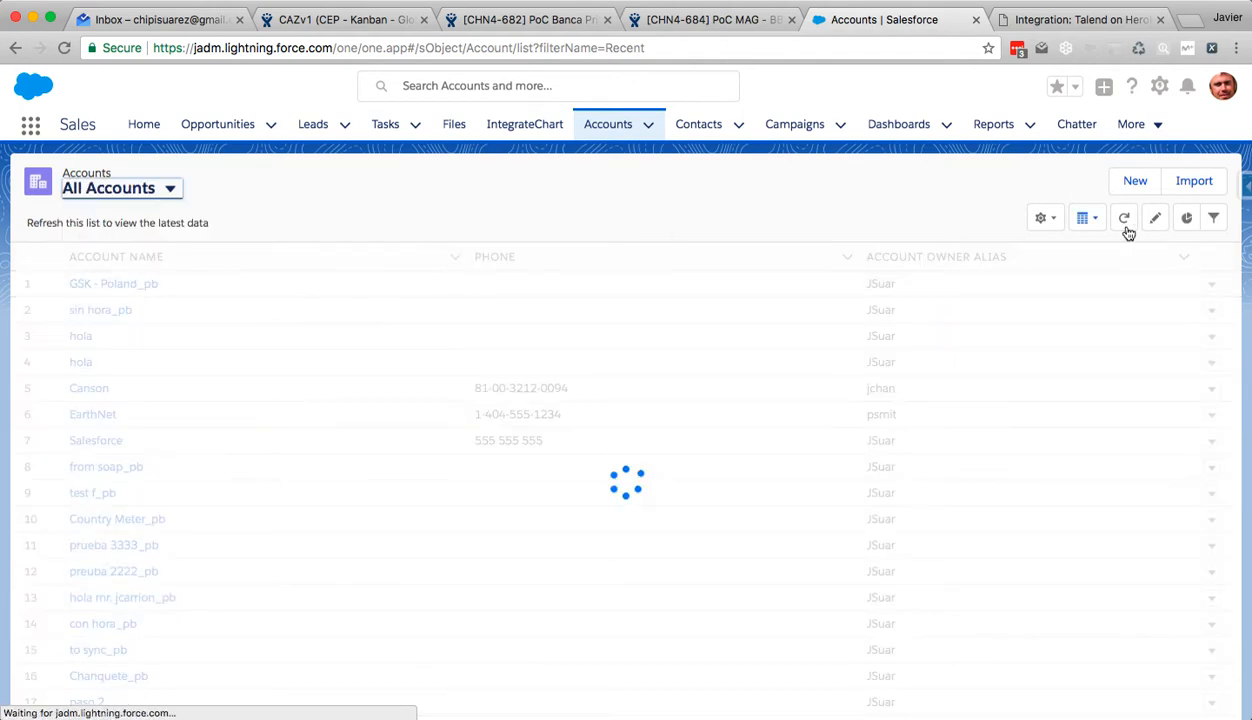
- Add a filter to the All Accounts list view where Account Name starts with test_talend
left_click(1213, 219)
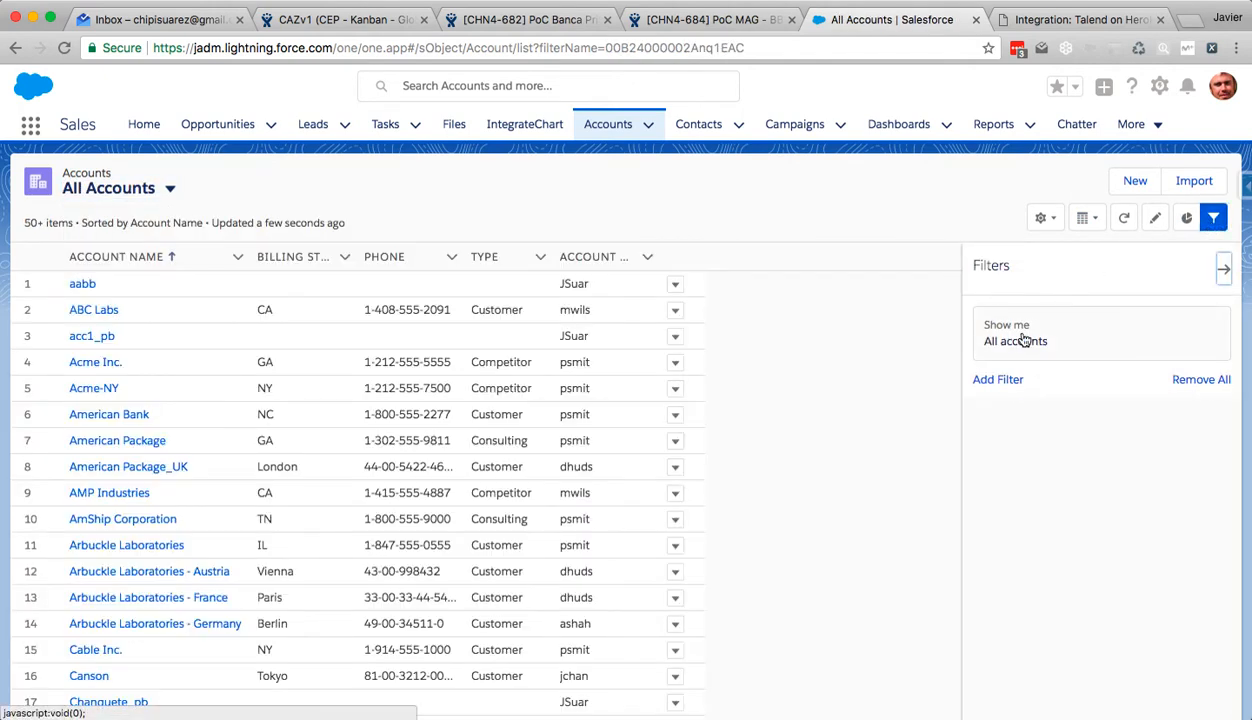
left_click(1000, 380)
left_click(652, 330)
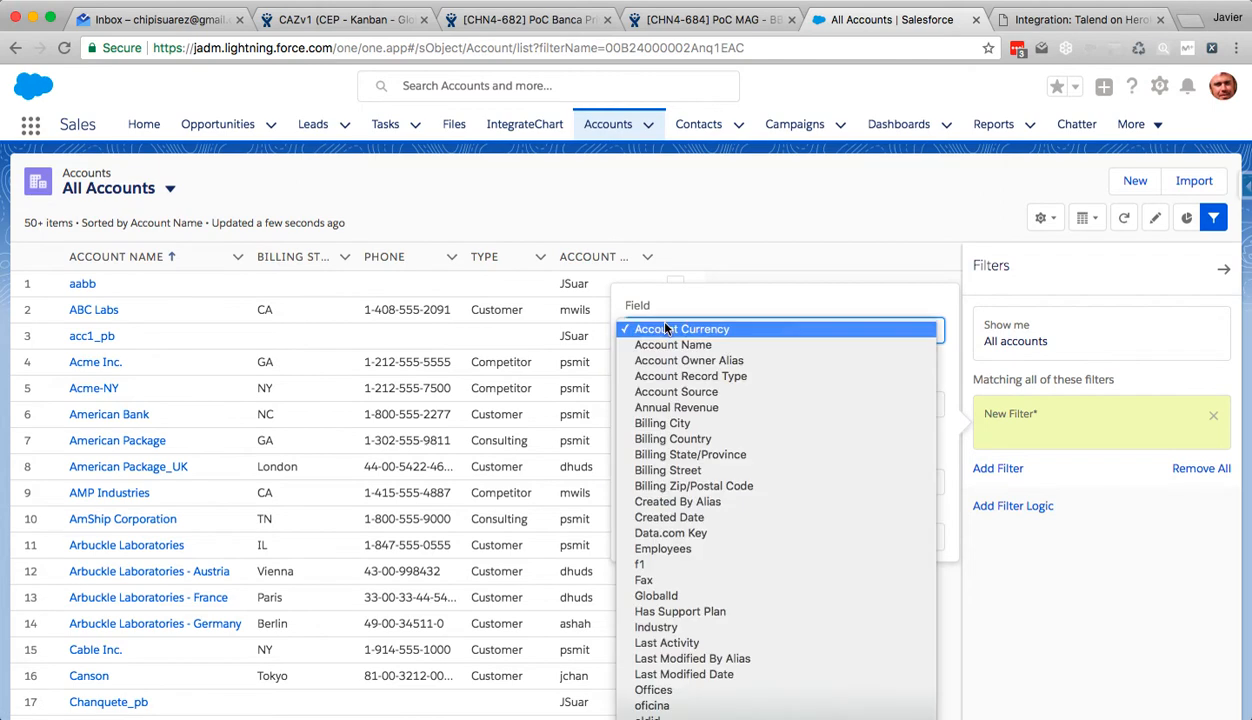
left_click(657, 342)
left_click(660, 479)
type("test_talend")
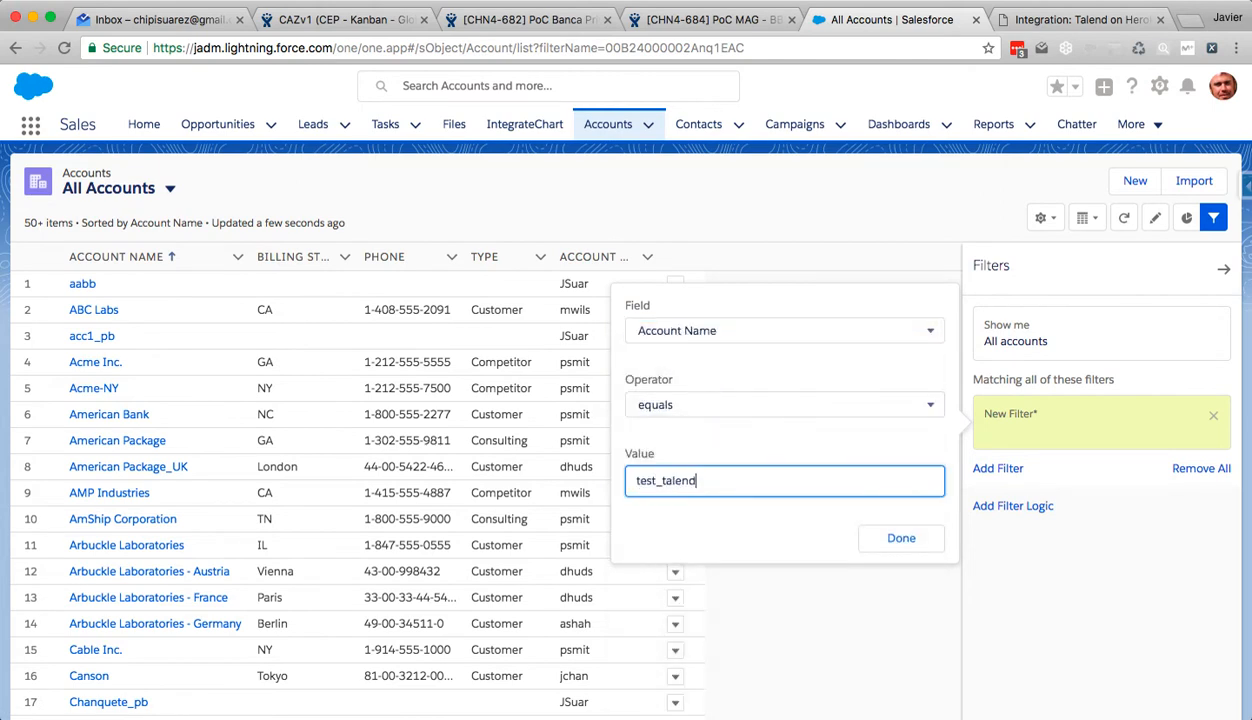
left_click(665, 412)
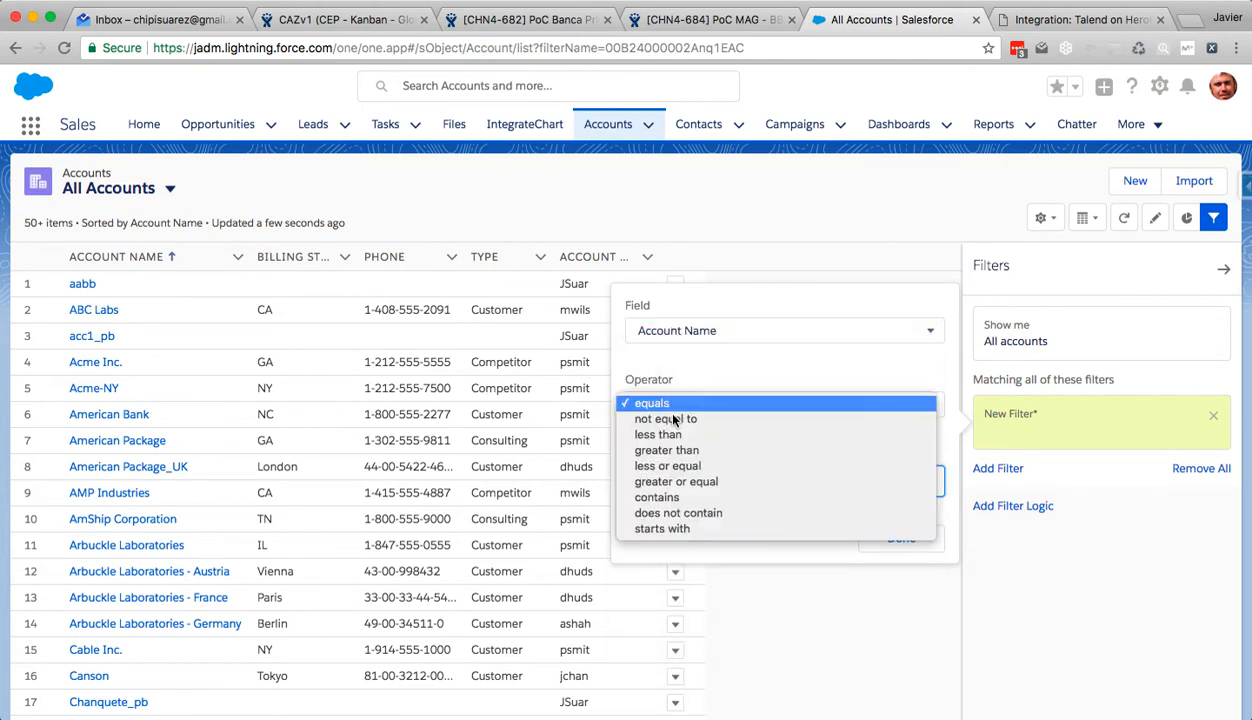
left_click(660, 528)
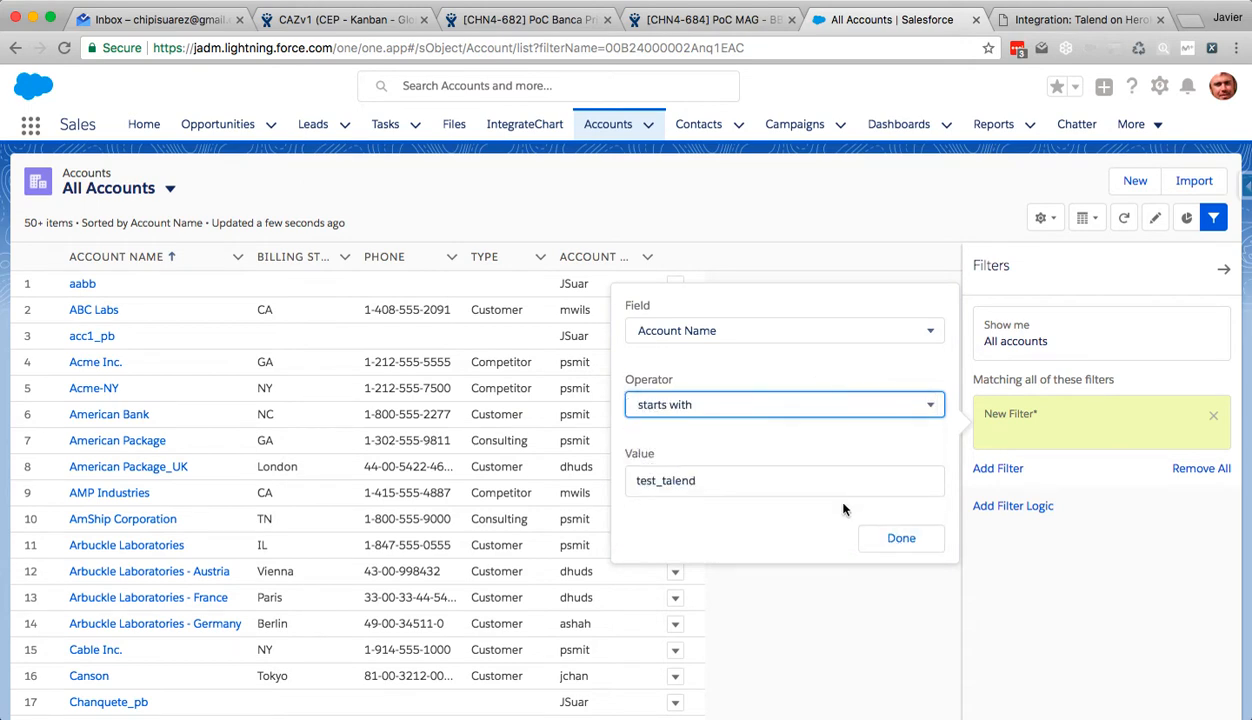
left_click(903, 548)
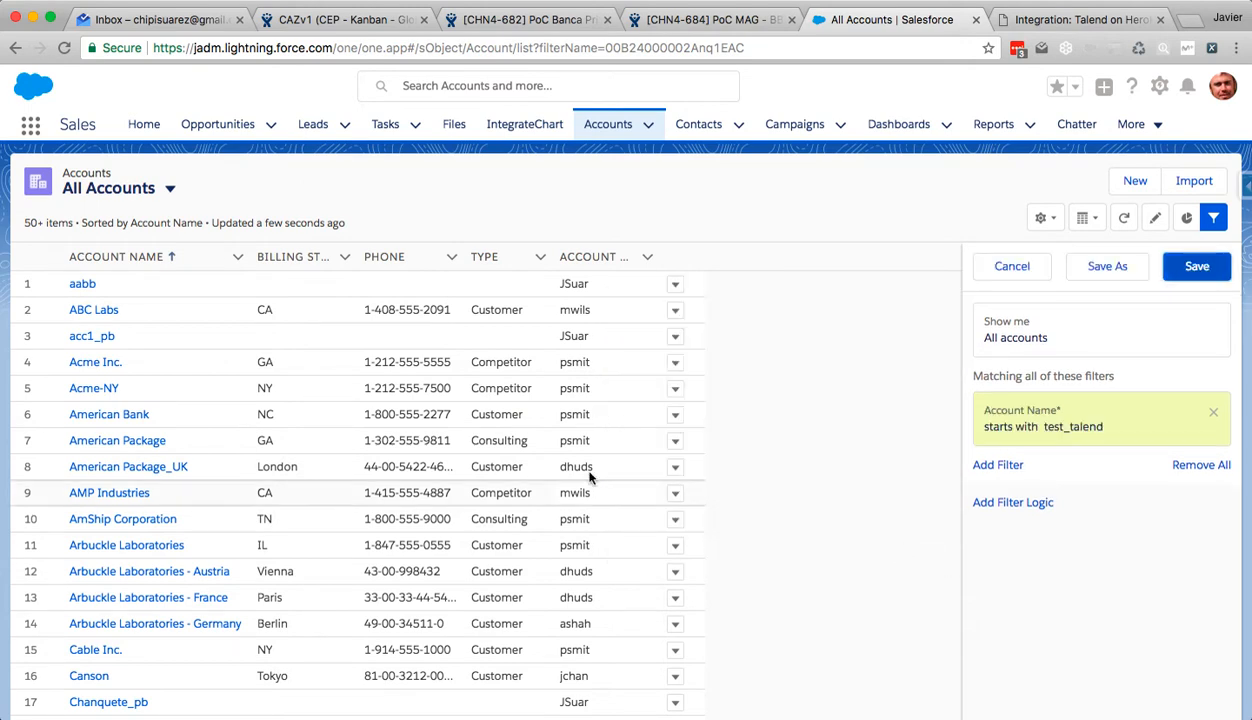
- Save the Account Name filter on the All Accounts list view
left_click(1180, 266)
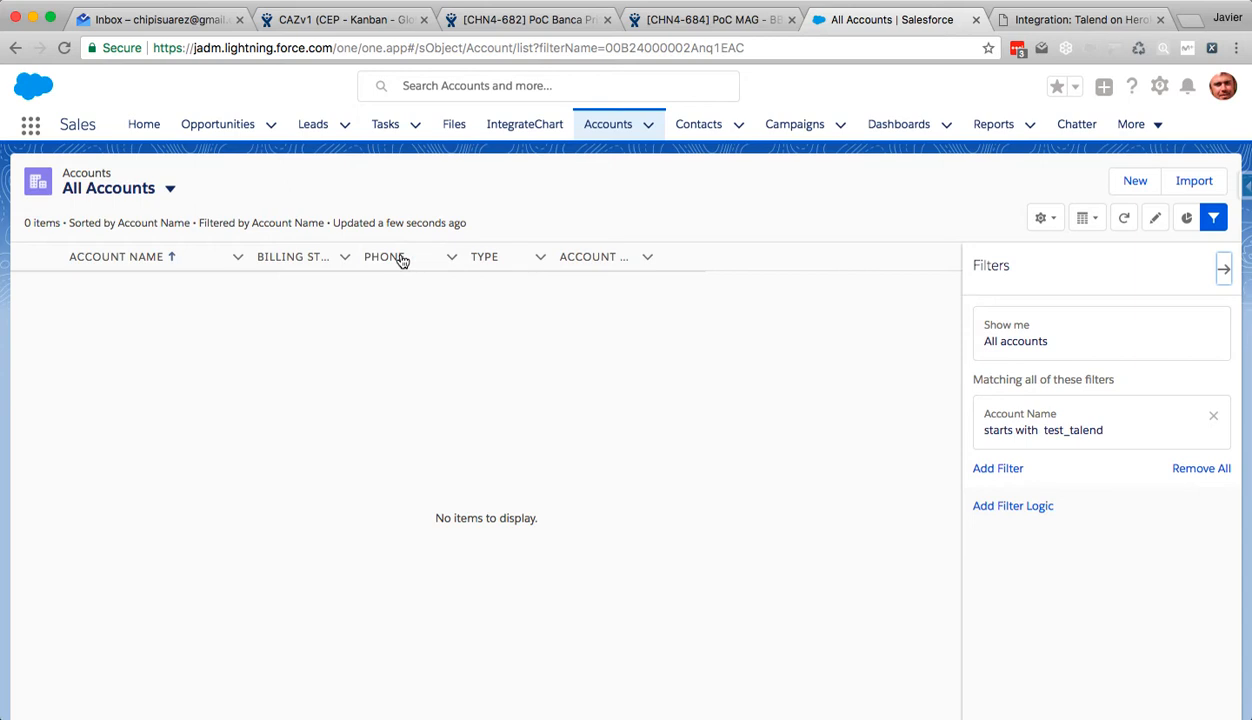
- Switch to the terminal and tail the app's logs with heroku logs -t
key("super+Tab")
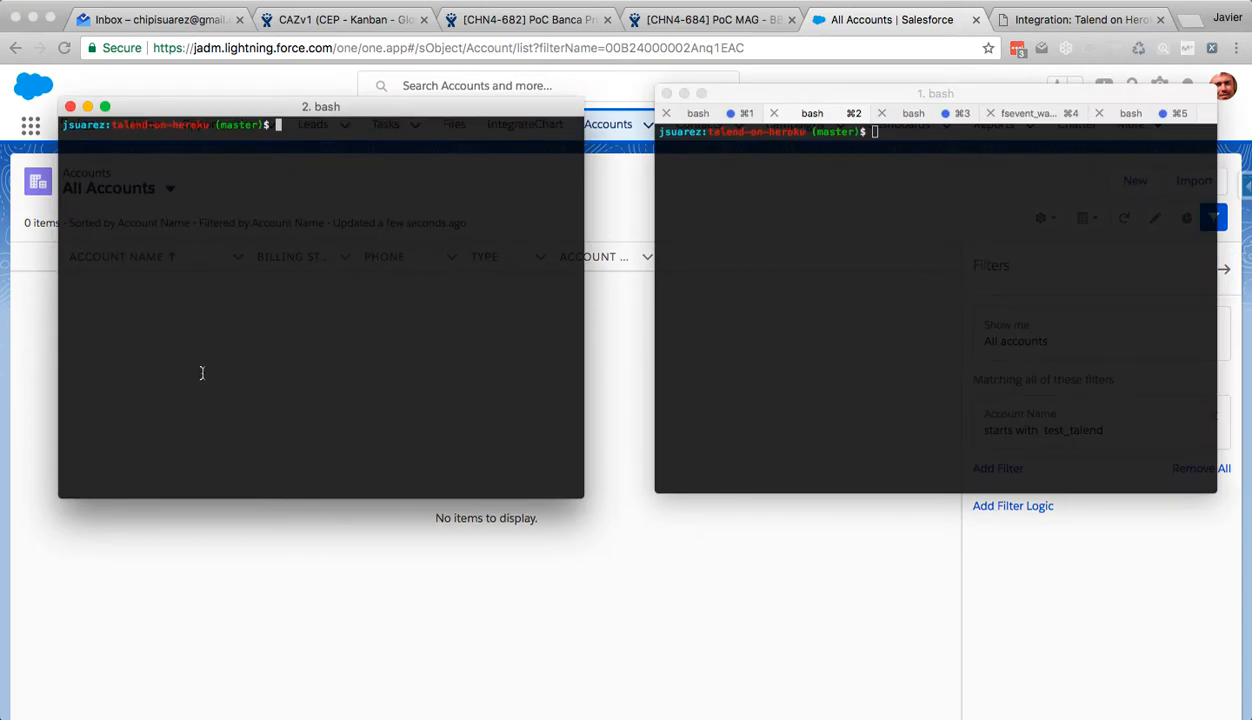
type("her")
type("oku log -t")
key("Return")
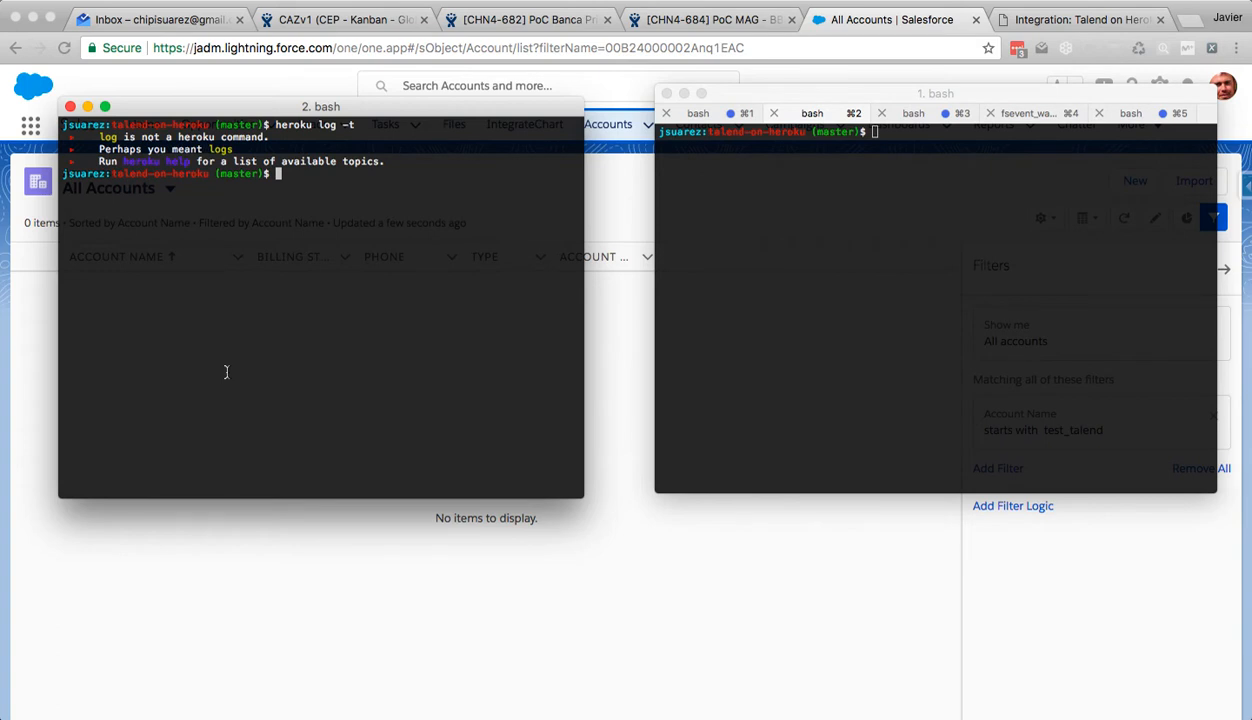
key("Up")
key("Left")
key("Left")
key("Left")
type("s")
key("Return")
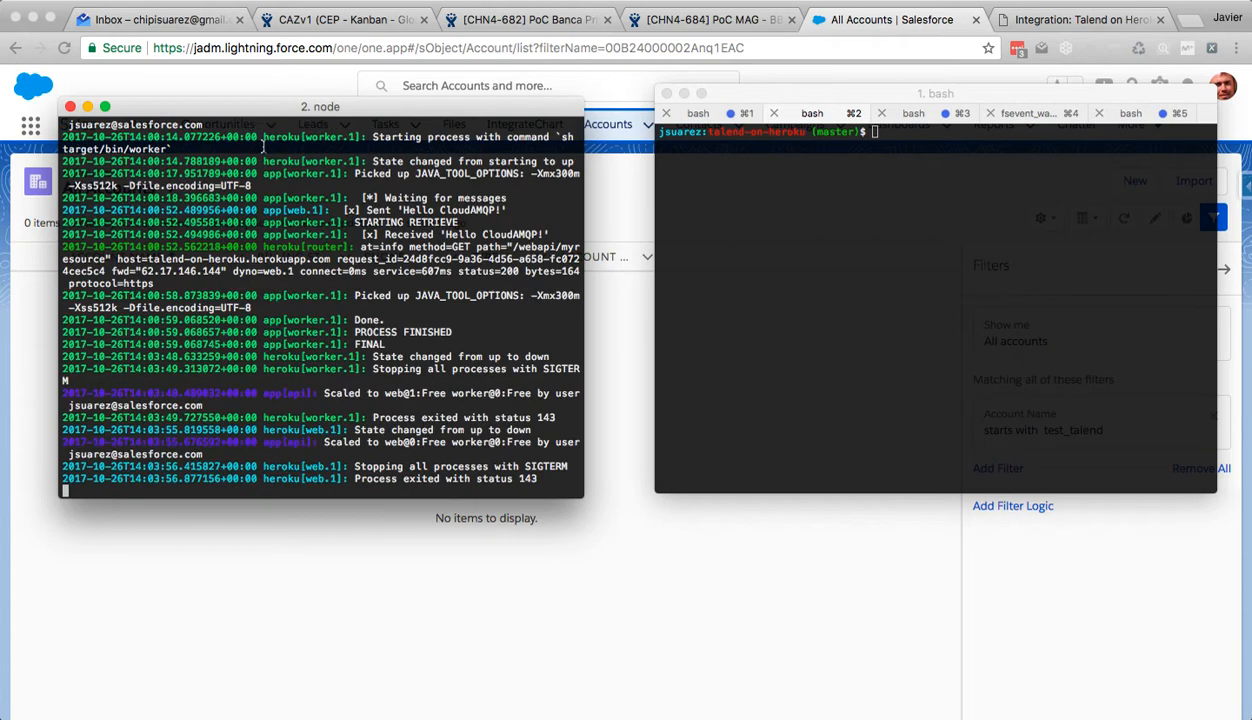
- Insert a block of blank lines beneath the existing log output to separate it from new entries
key("Return")
key("Return")
key("Return")
key("Return")
key("Return")
key("Return")
key("Return")
key("Return")
key("Return")
key("Return")
key("Return")
key("Return")
key("Return")
key("Return")
key("Return")
key("Return")
key("Return")
key("Return")
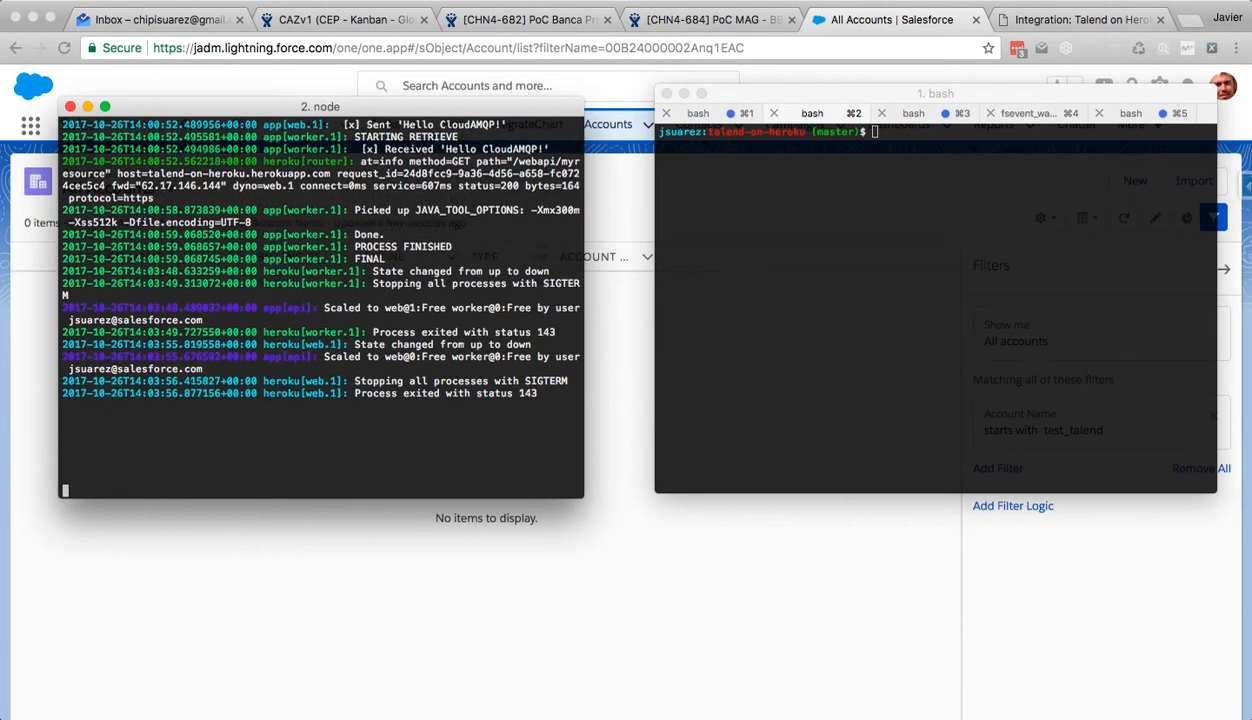
key("Return")
key("Return")
key("Return")
key("Return")
key("Return")
key("Return")
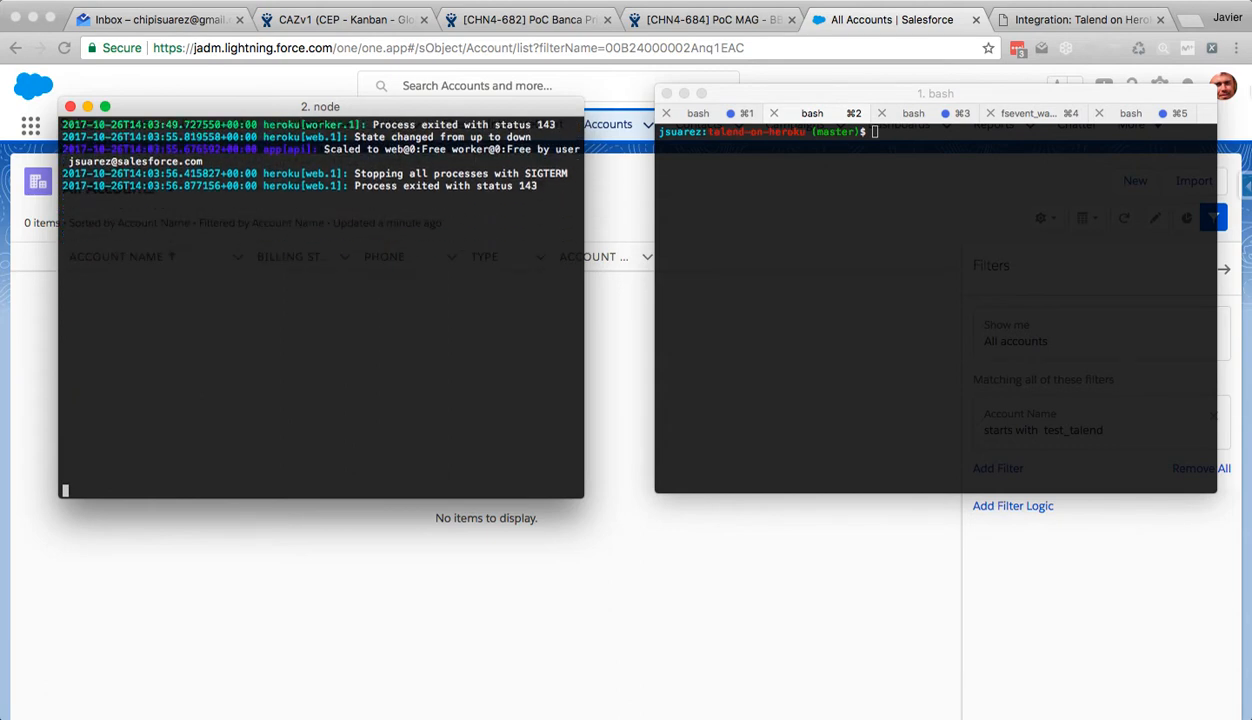
- In the second terminal window, scale the web dyno to one with heroku ps:scale web=1
left_click(1075, 185)
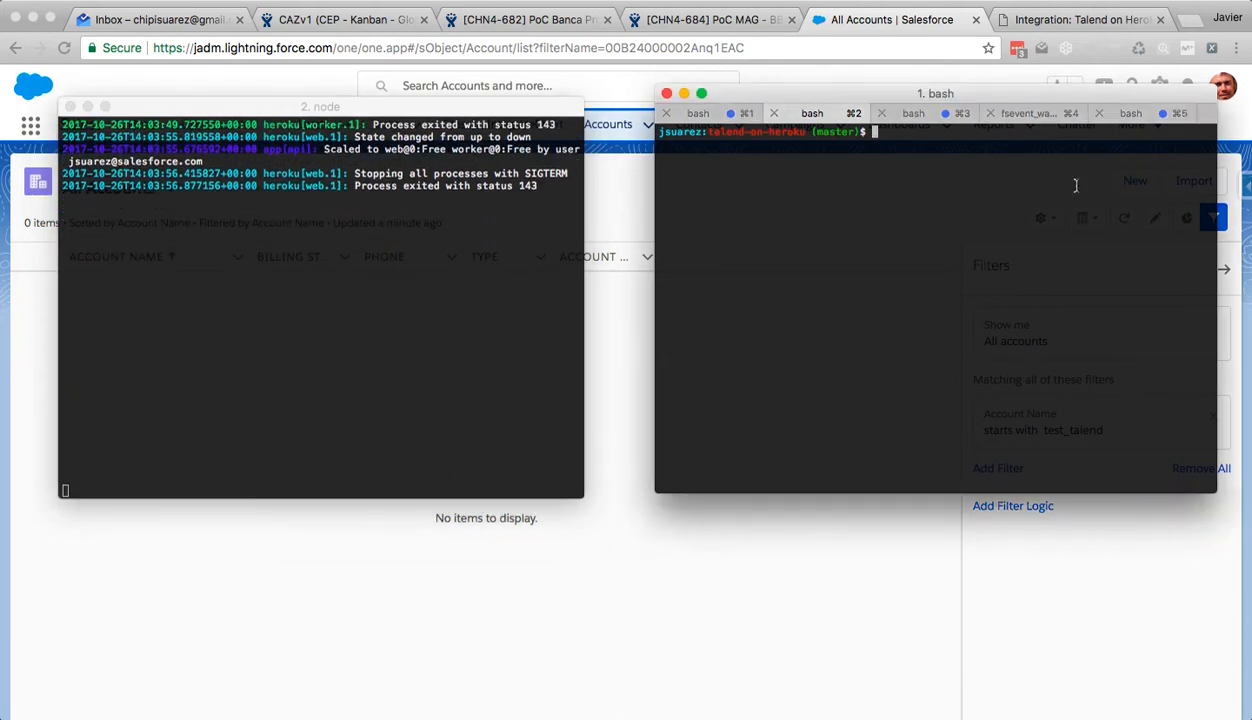
type("heroku ps:web")
key("BackSpace")
key("BackSpace")
key("BackSpace")
key("BackSpace")
key("BackSpace")
key("BackSpace")
type("ps:scale web=1")
key("Return")
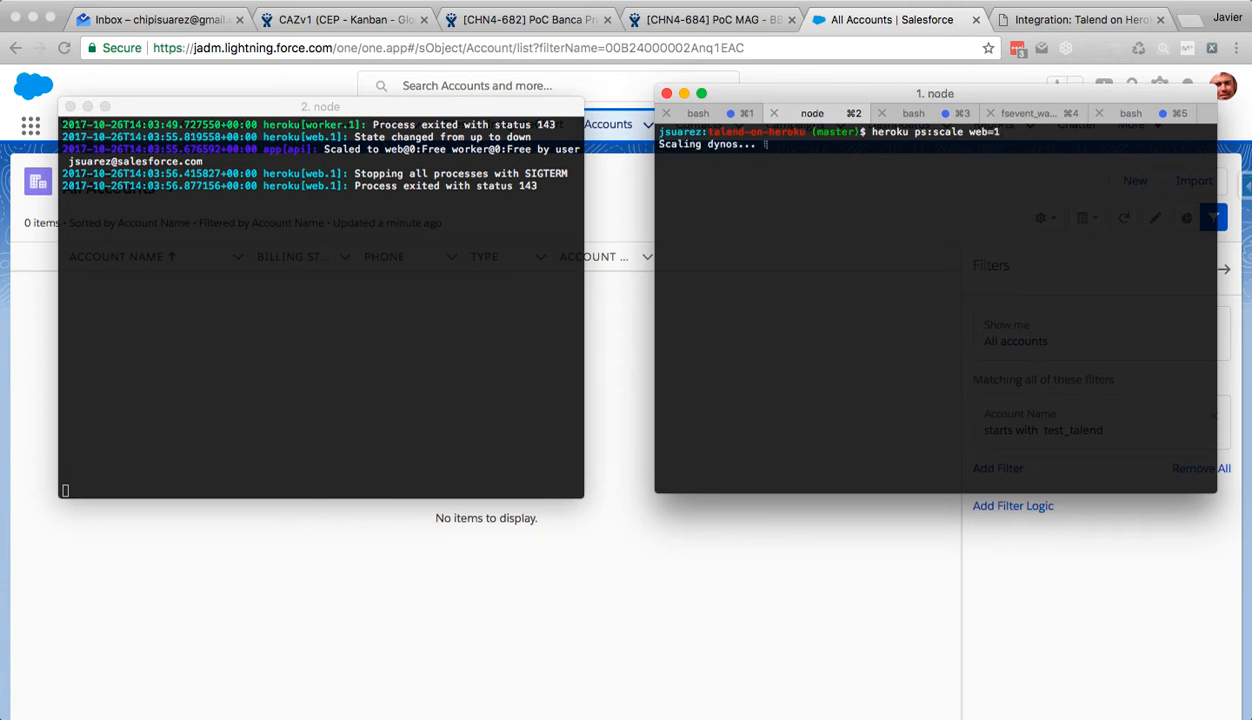
- Scale the worker dyno to one with heroku ps:scale worker=1 and check the startup entries in the log
key("Up")
key("BackSpace")
key("BackSpace")
key("BackSpace")
key("BackSpace")
key("BackSpace")
type("wor")
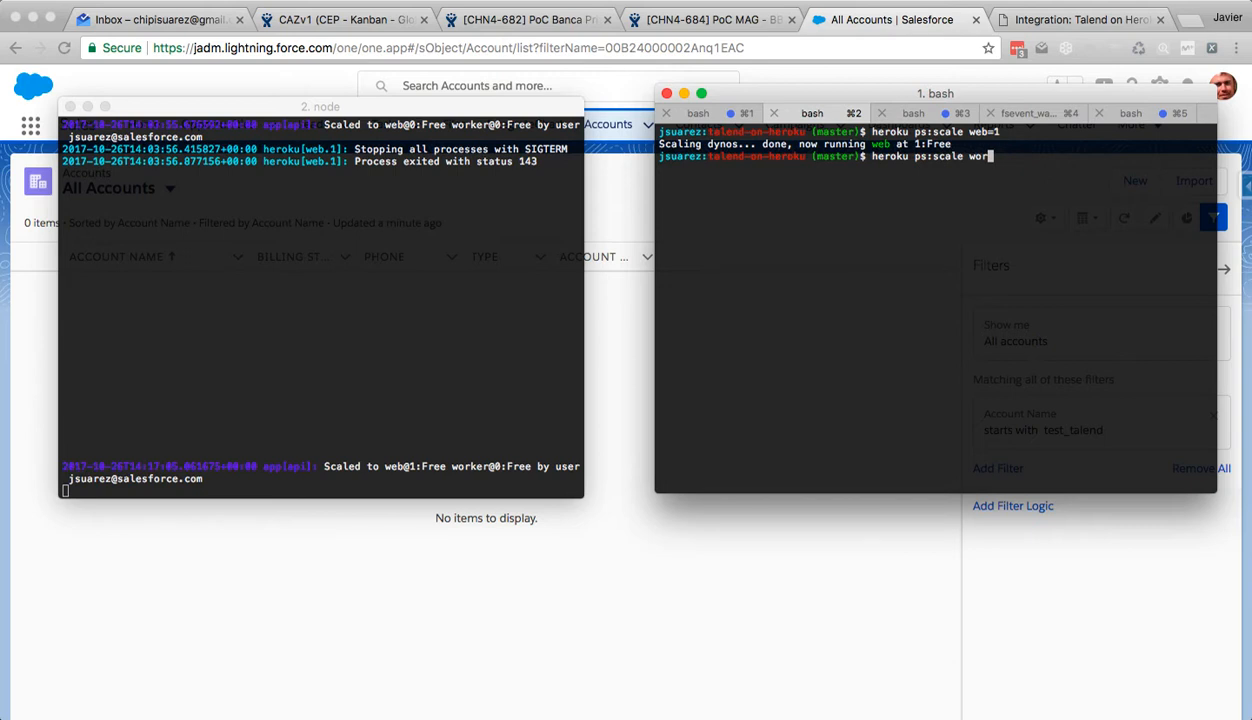
type("ker=1")
key("Return")
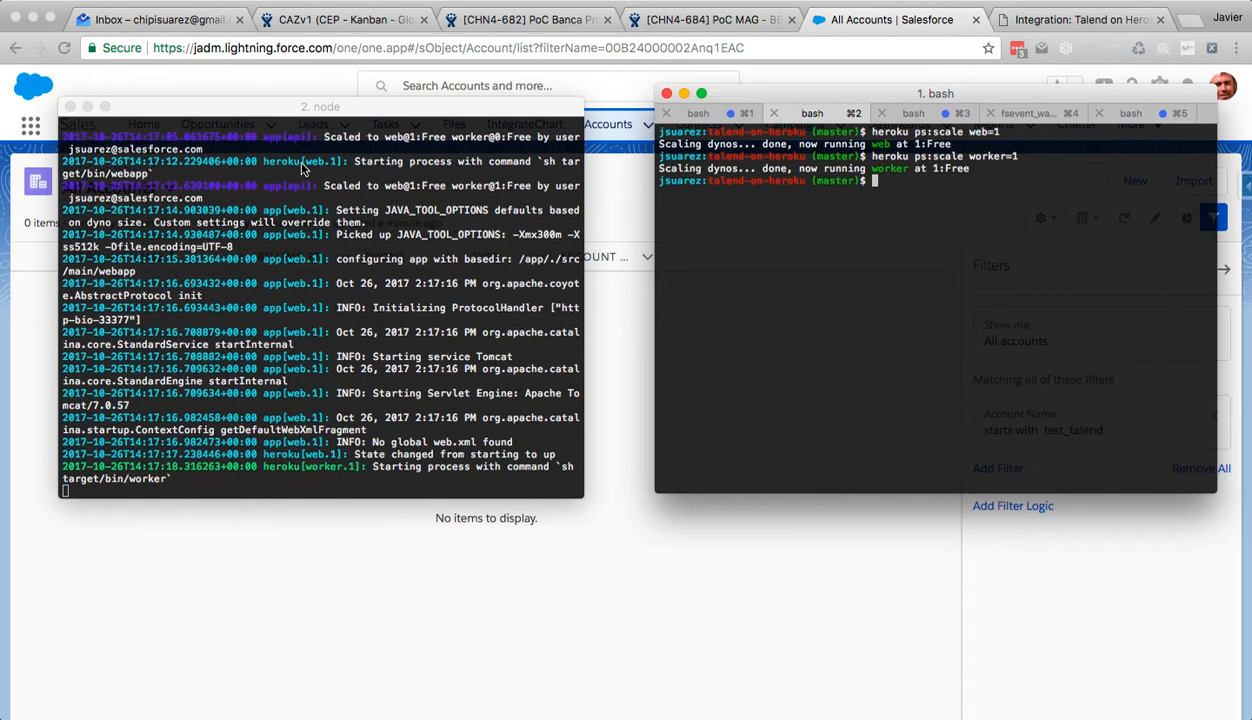
scroll(297, 205, "up", 1)
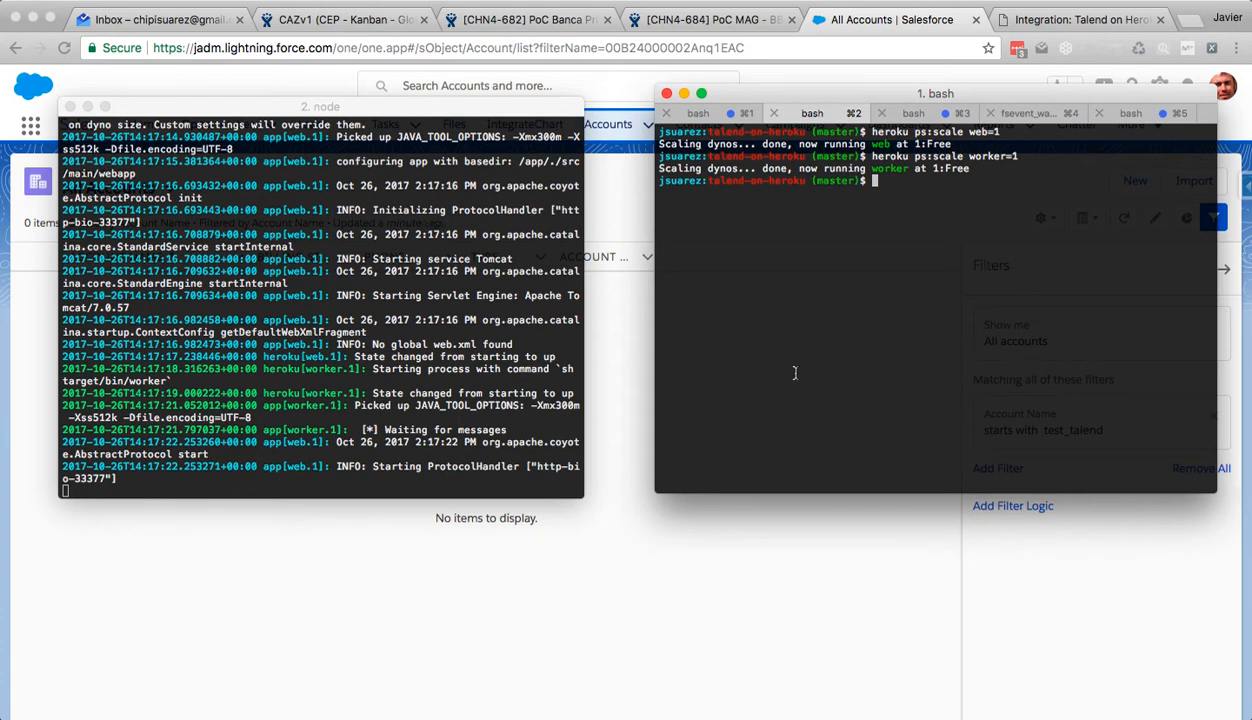
- List the app's add-ons with heroku addons
type("he")
type("roku addons")
key("Return")
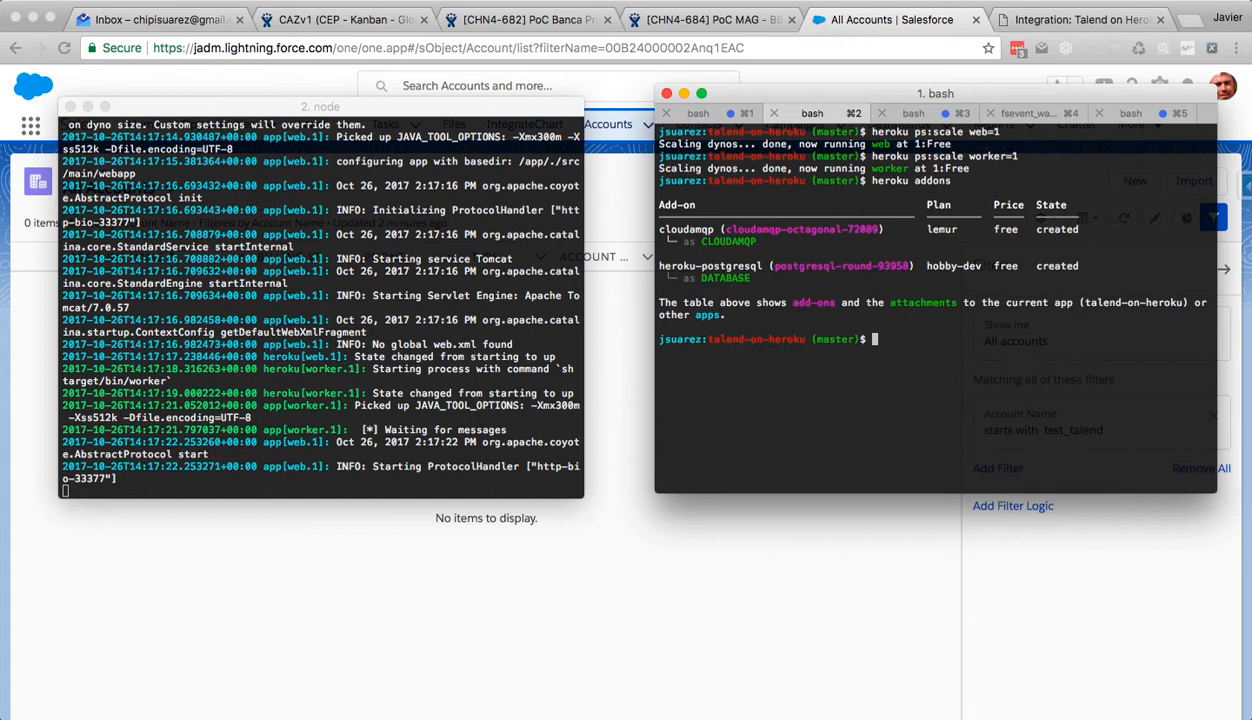
- Return to the log window and add five blank lines after the dyno startup entries
key("super+Tab")
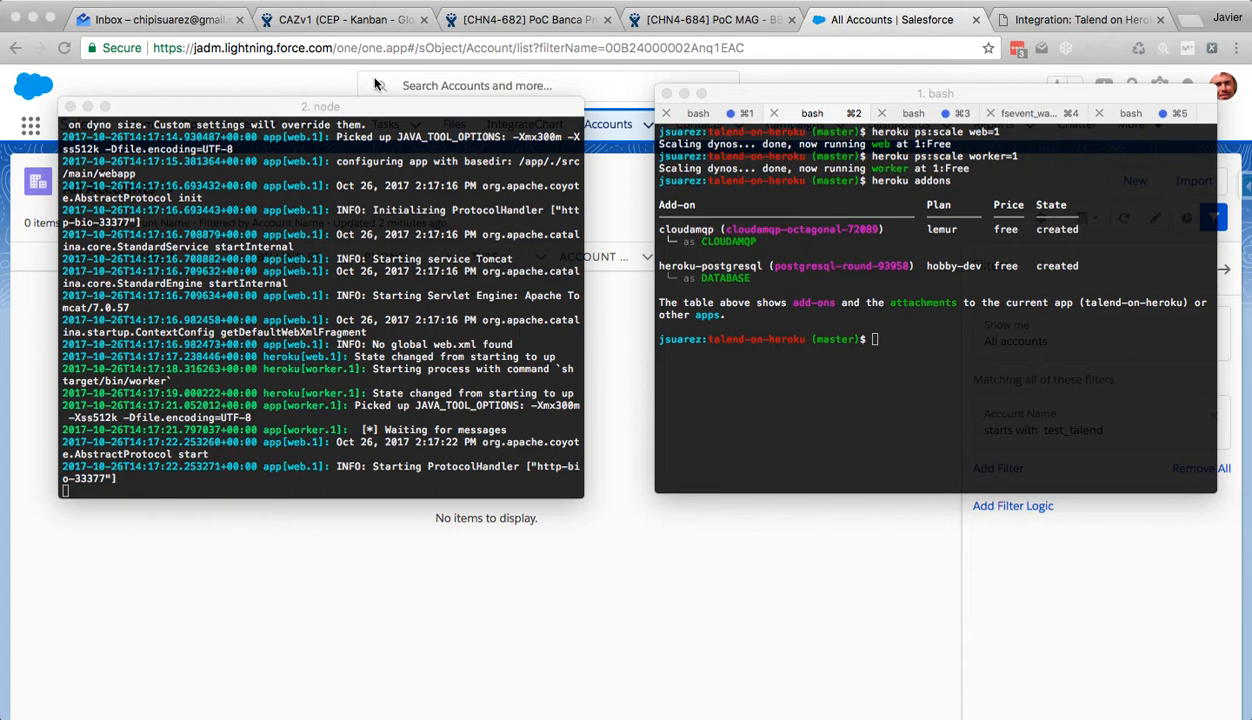
left_click(321, 302)
key("Return")
key("Return")
key("Return")
key("Return")
key("Return")
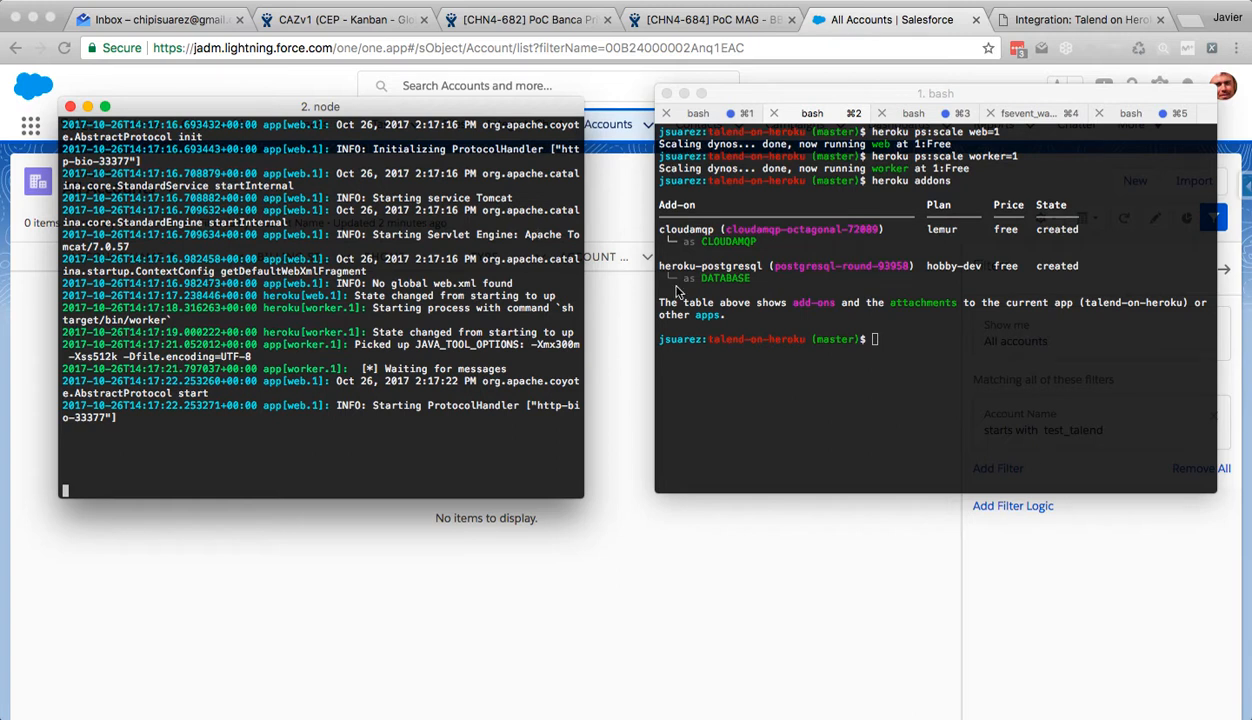
left_click(758, 348)
type("https://talend-on-heroku.herokuapp.com/webapi/myresource")
key("Return")
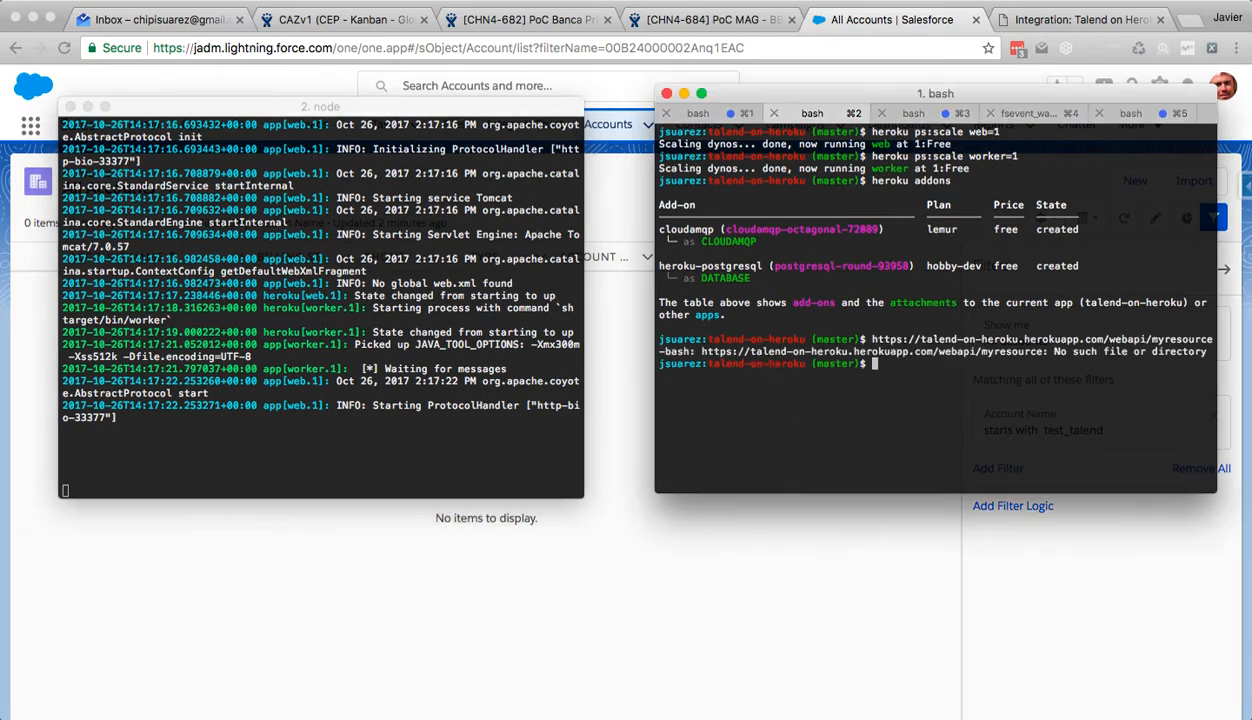
key("Up")
key("ctrl+a")
type("curl")
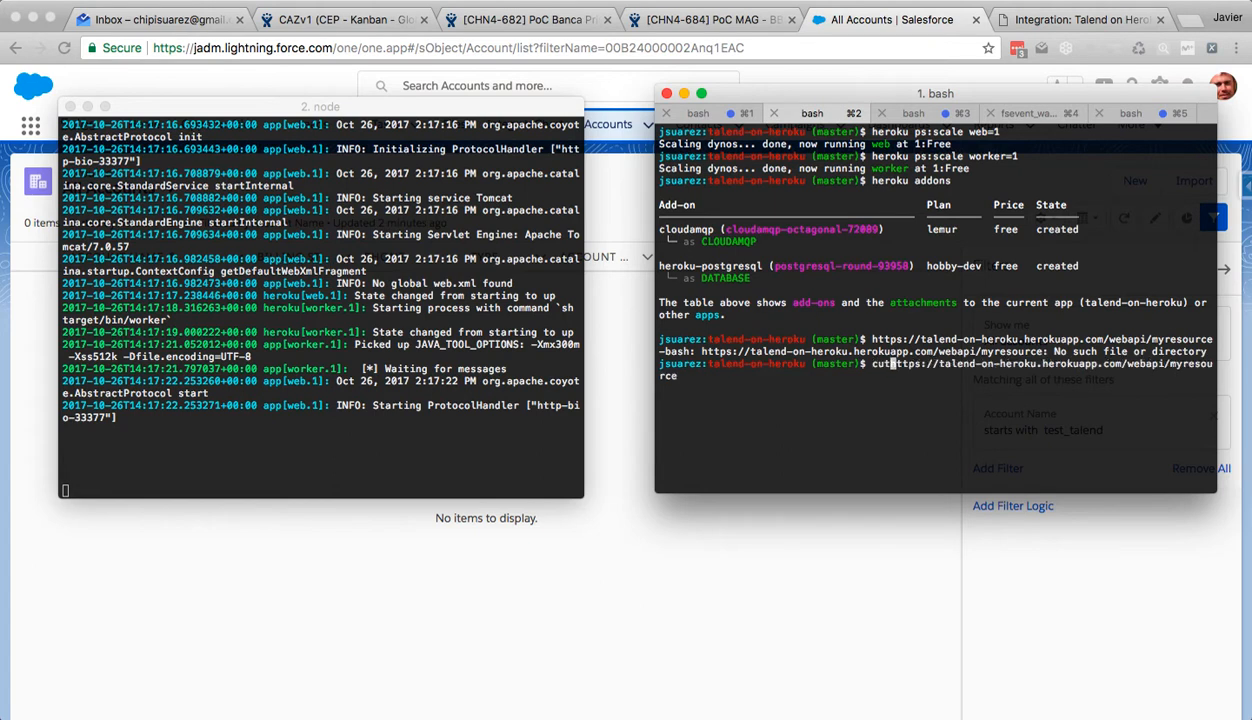
key("Return")
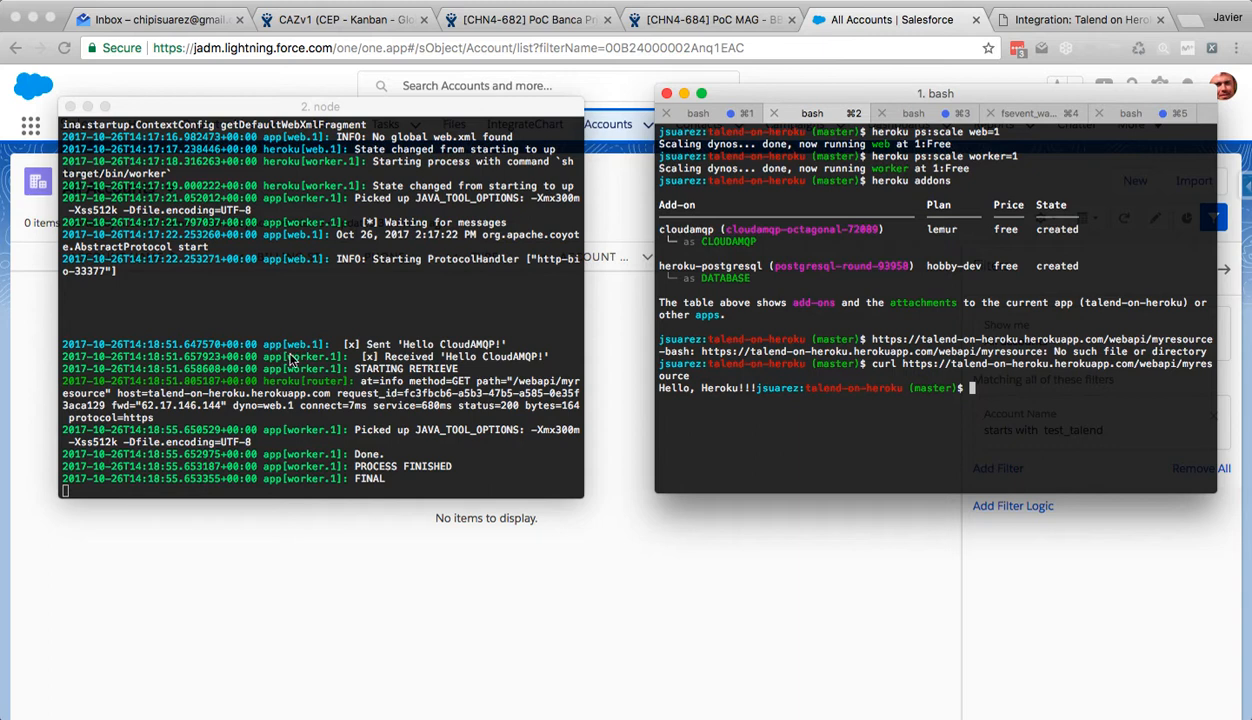
- Enlarge the log window and its text, and highlight the web process's Sent 'Hello CloudAMQP!' message
left_click(372, 350)
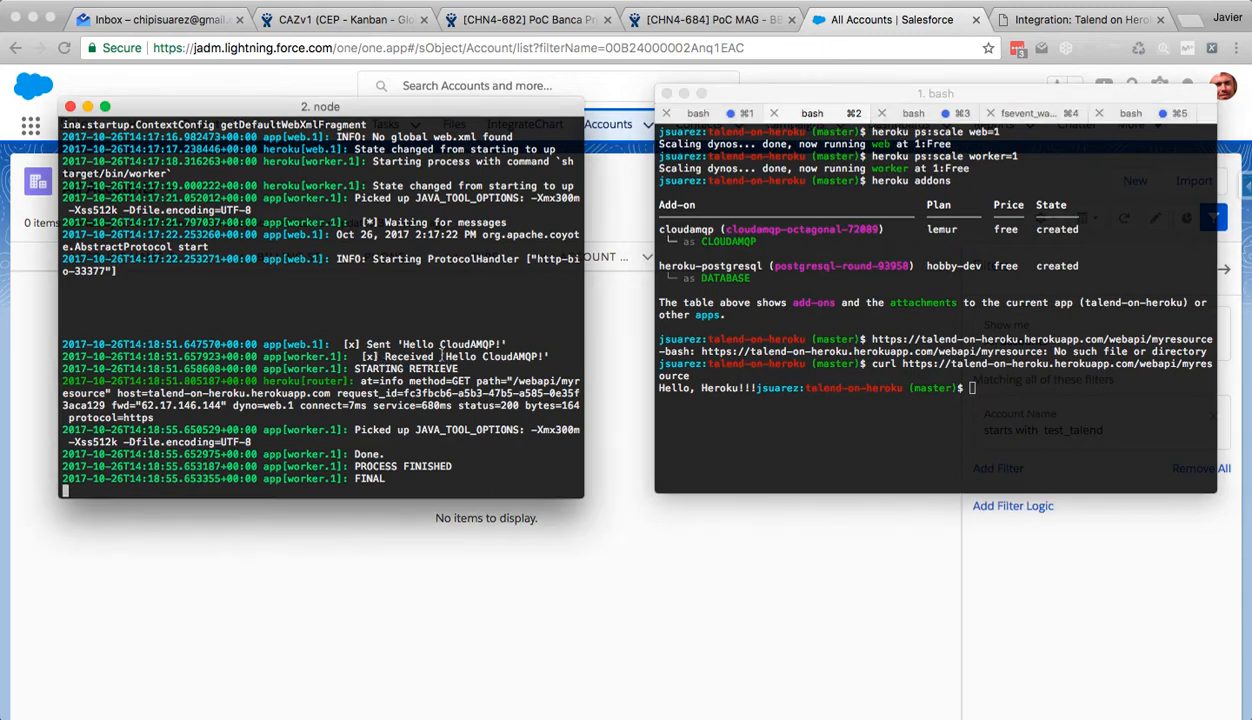
left_click_drag(582, 496, 869, 594)
key("super+plus")
key("super+plus")
key("super+plus")
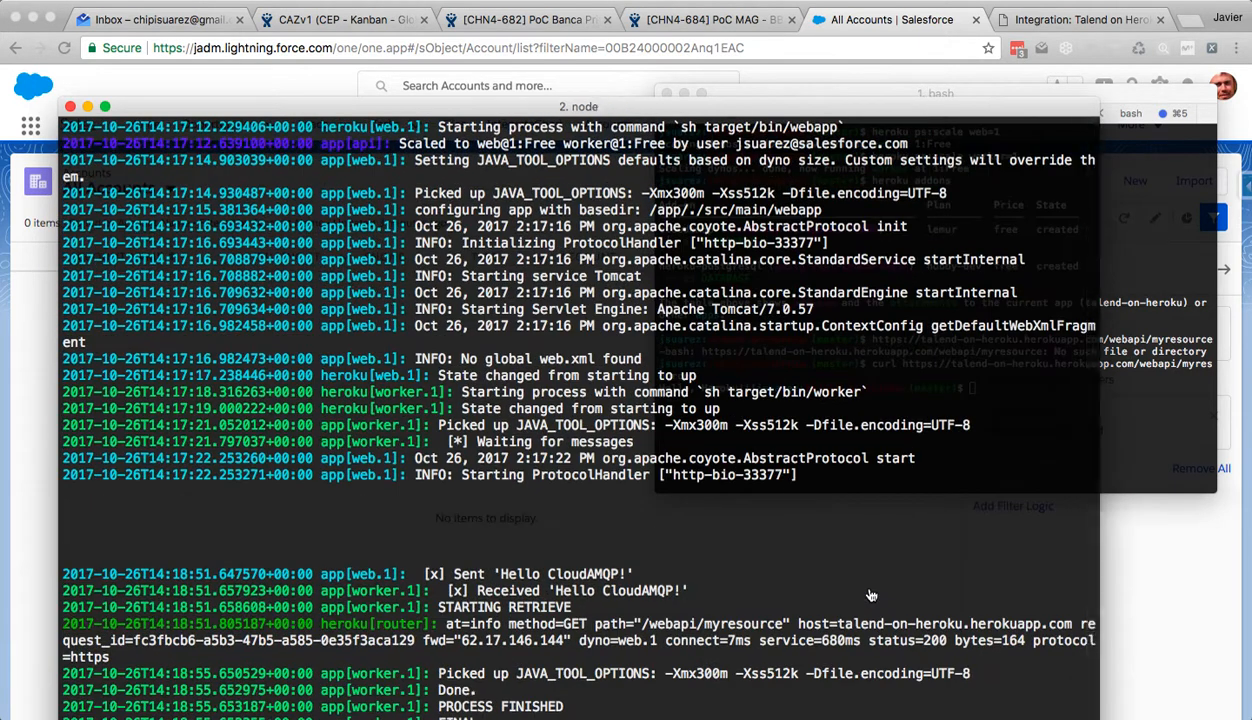
key("super+plus")
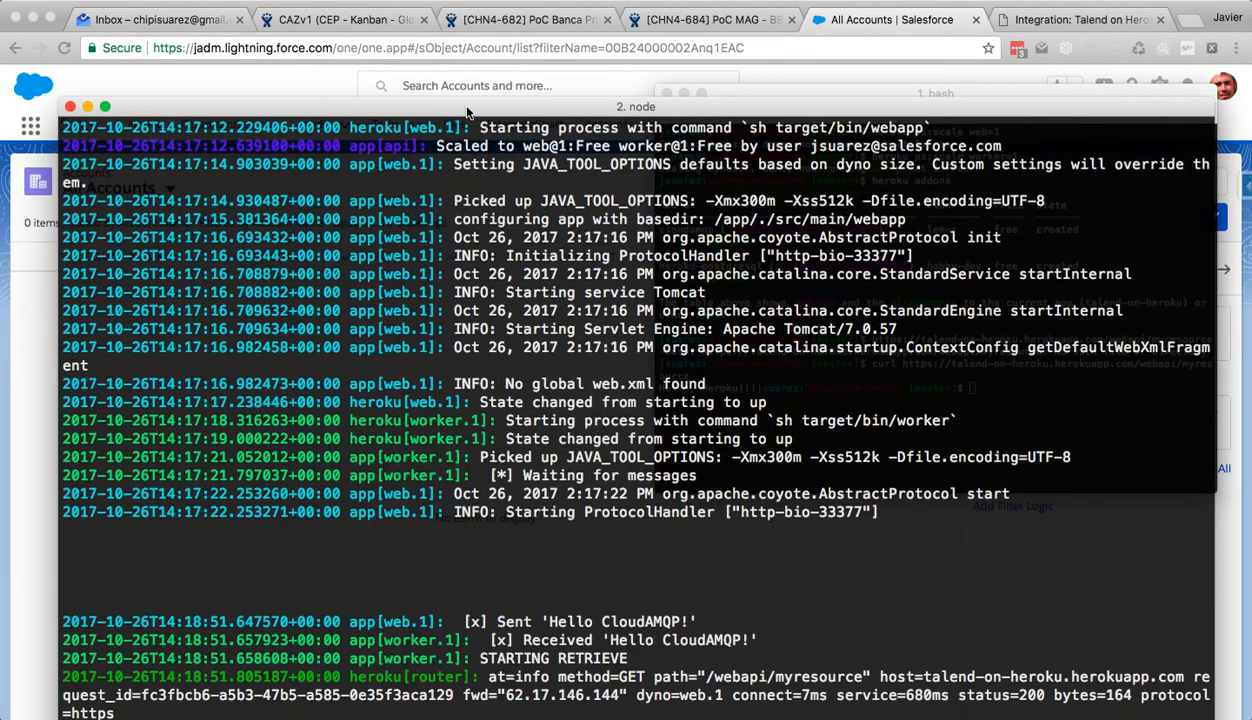
left_click_drag(460, 110, 450, 36)
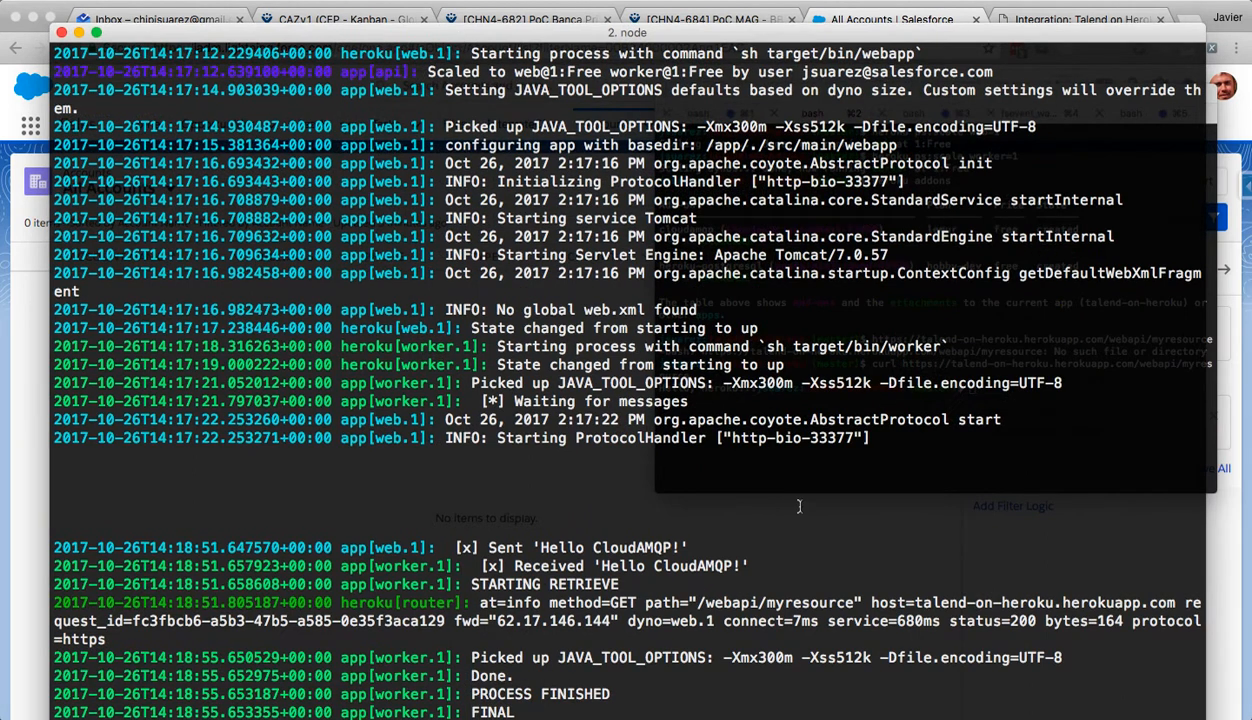
scroll(791, 500, "down", 3)
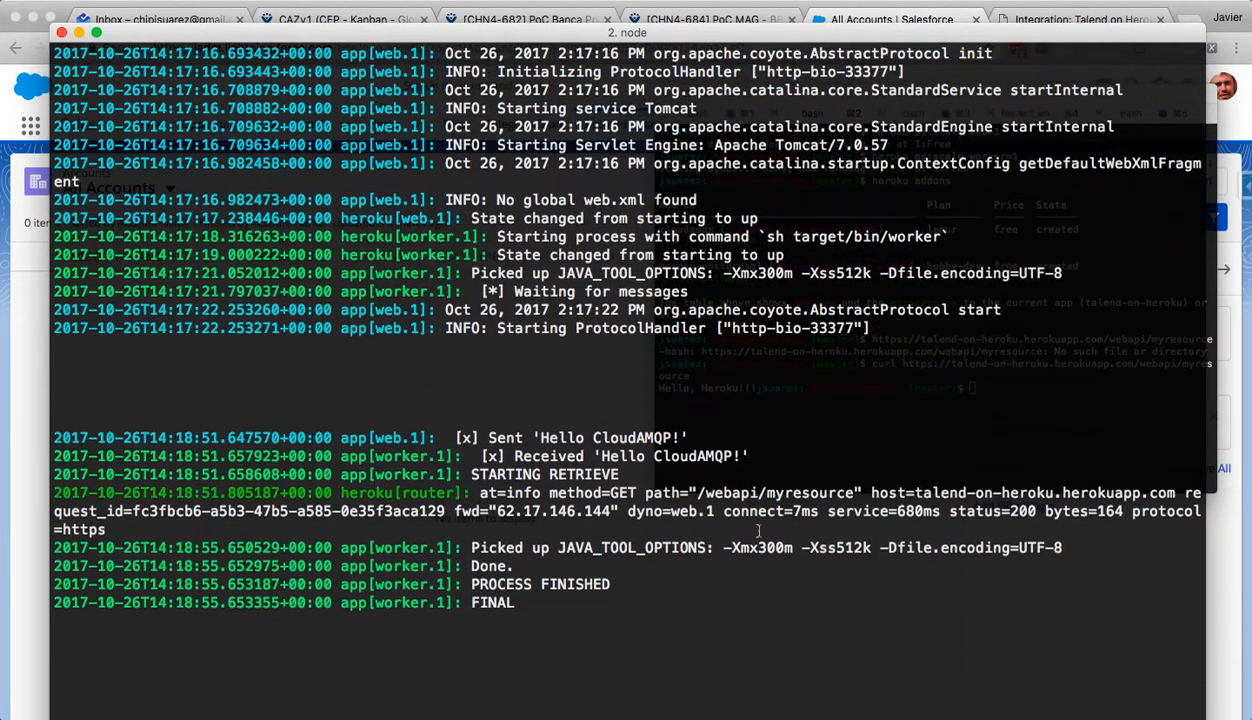
left_click_drag(504, 437, 660, 437)
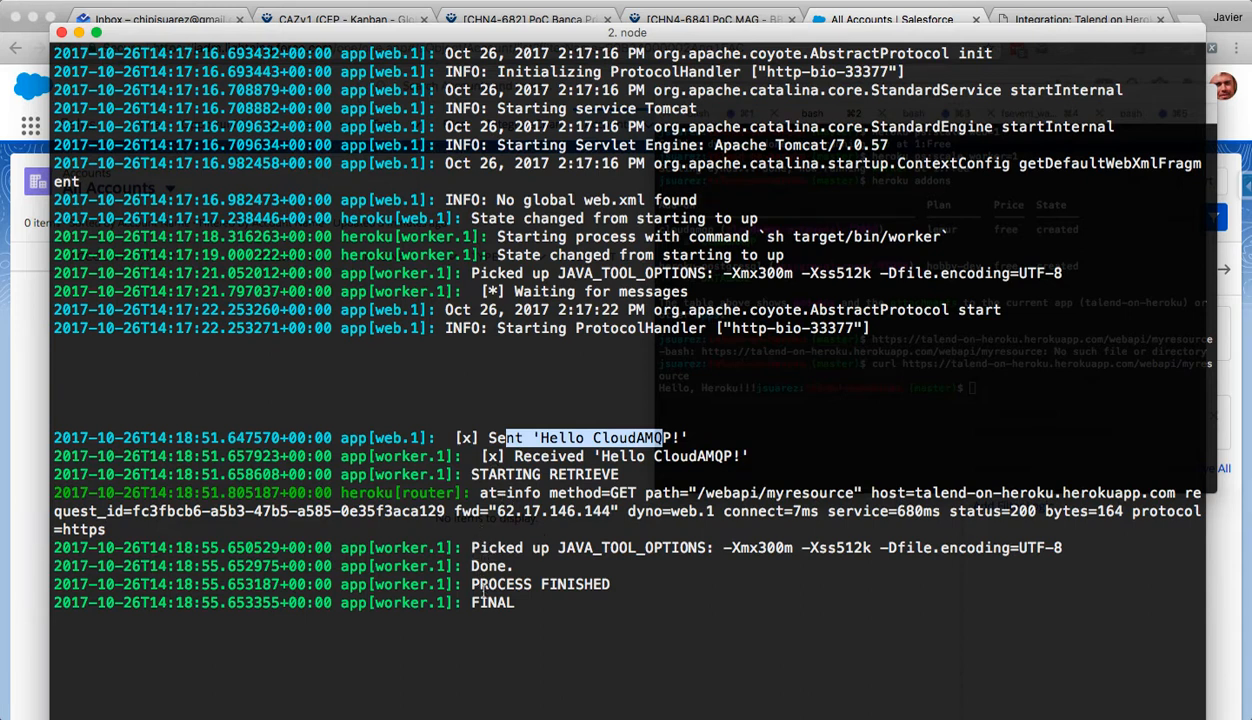
- Switch back to Salesforce in Chrome and refresh the filtered All Accounts list
left_click(32, 327)
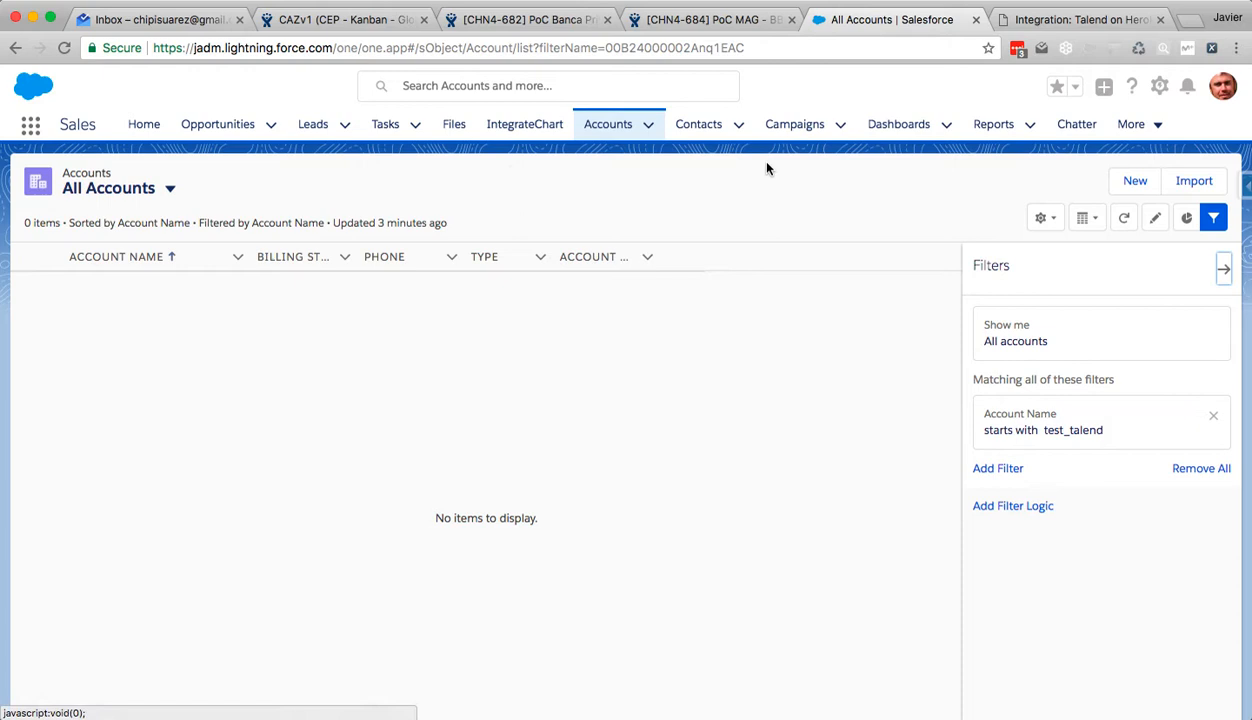
left_click(1126, 220)
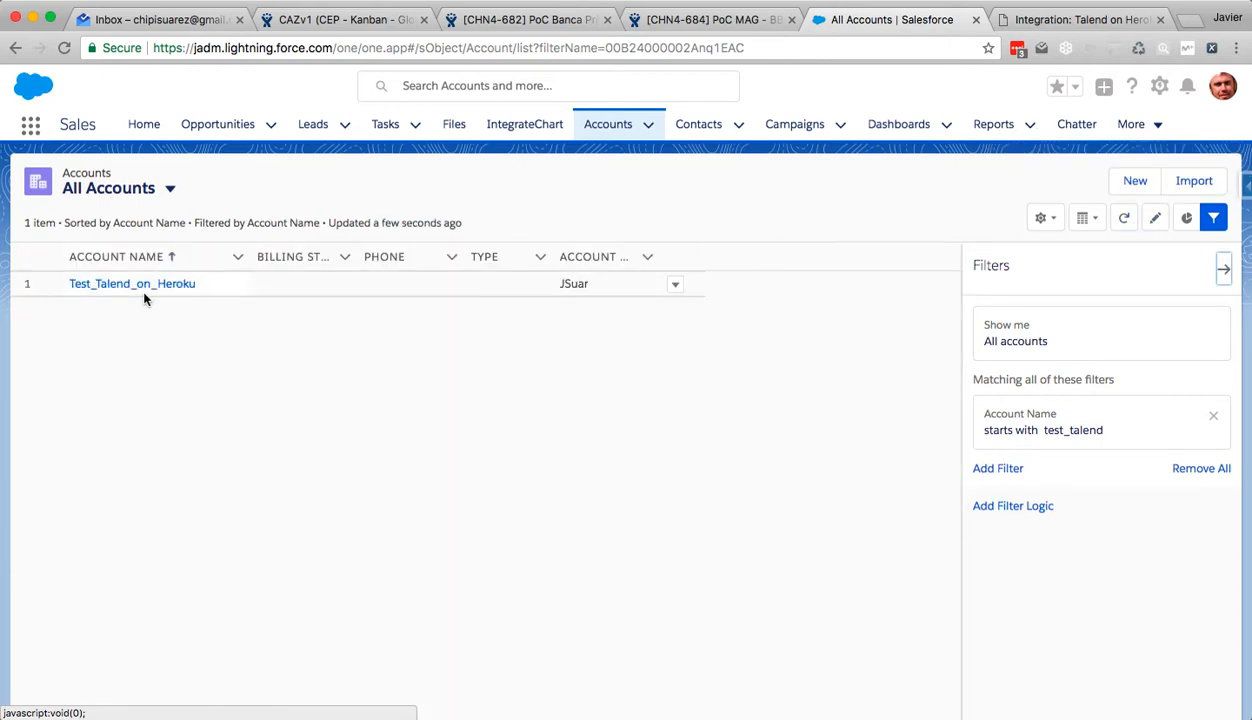
- Open the Test_Talend_on_Heroku account to review its details, and return to the Accounts list
left_click(110, 286)
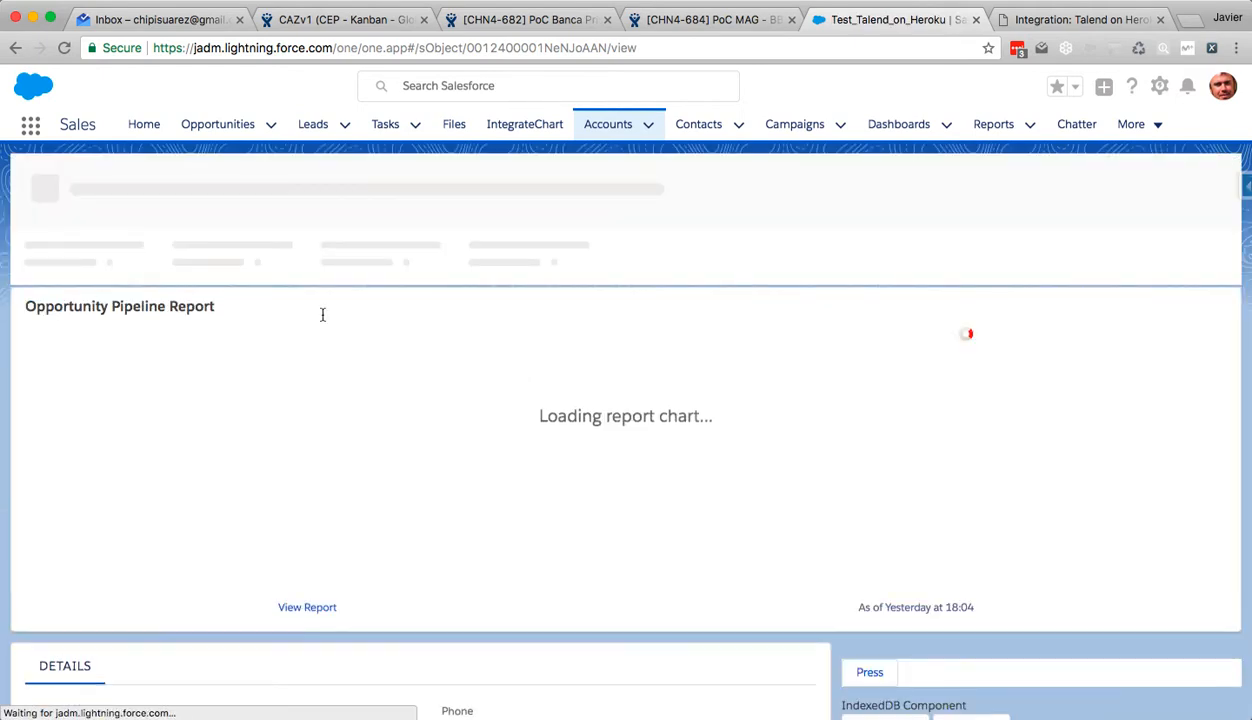
scroll(396, 340, "down", 2)
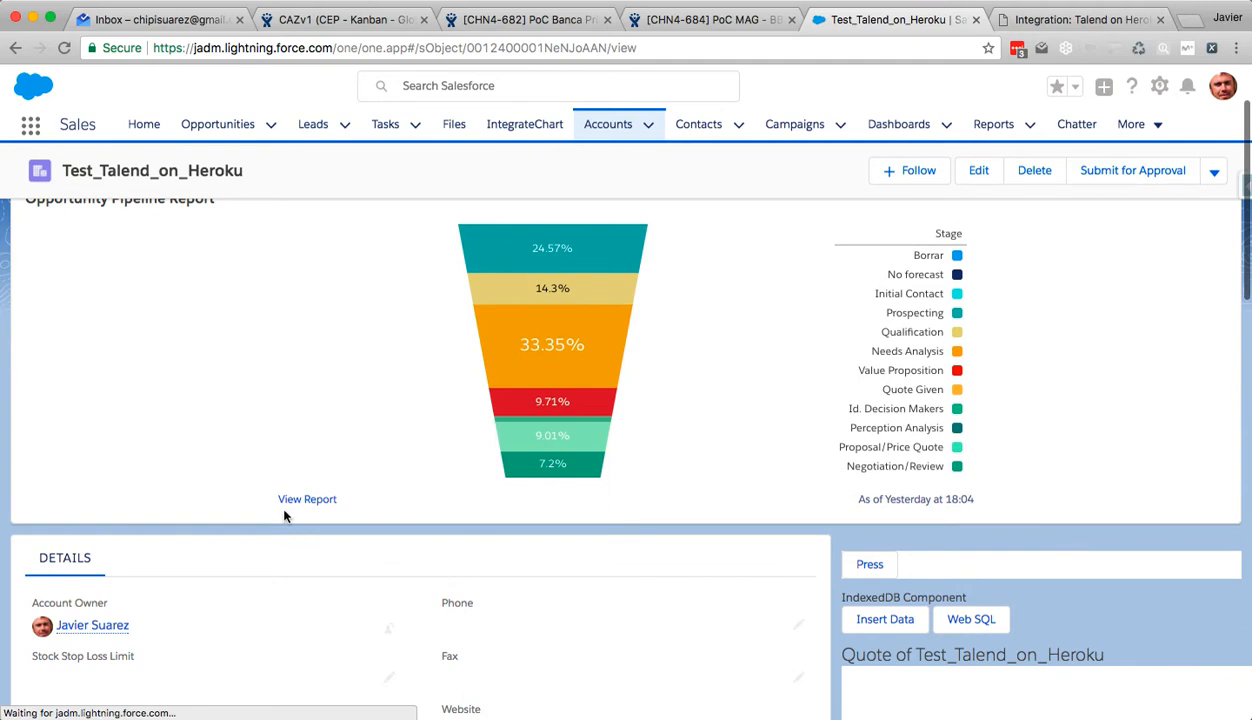
scroll(450, 330, "down", 2)
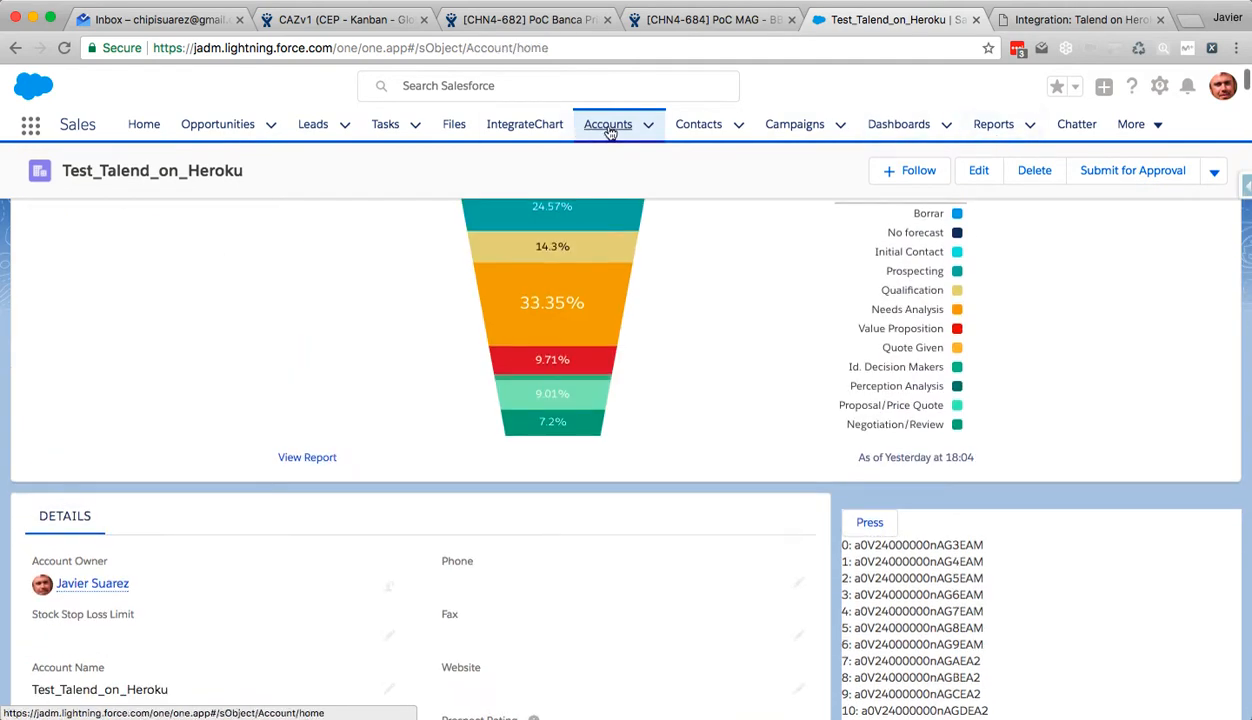
left_click(609, 128)
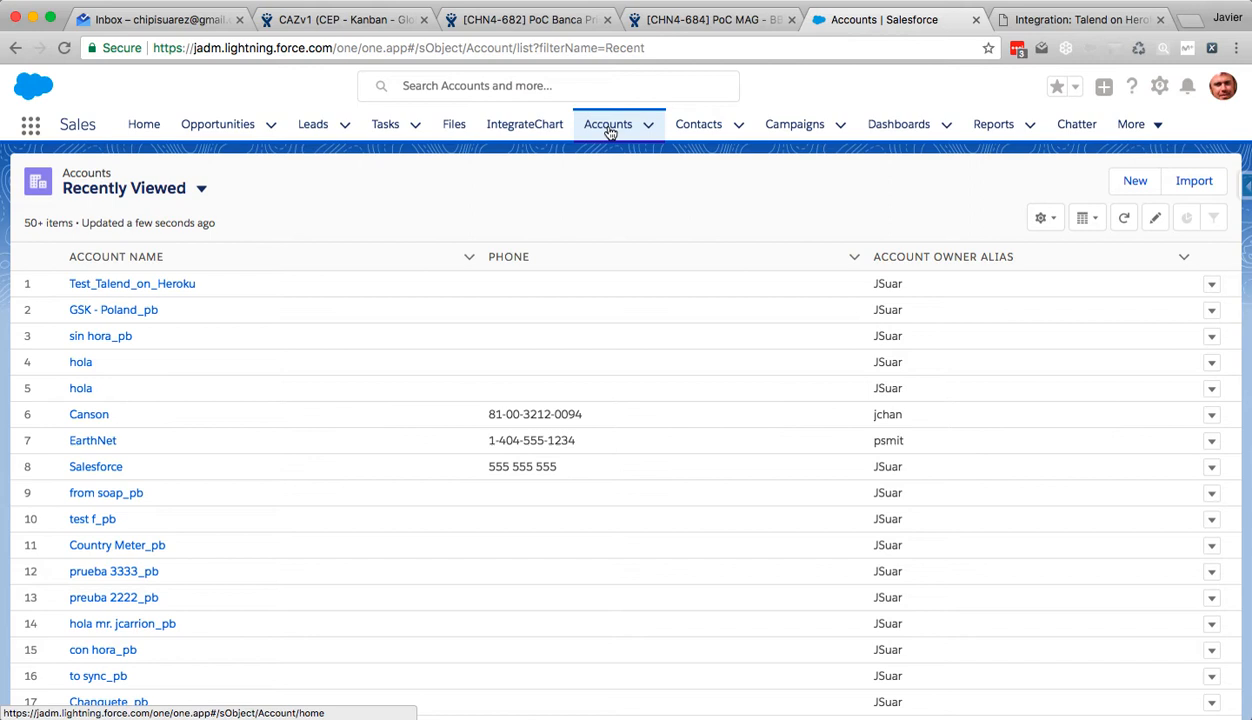